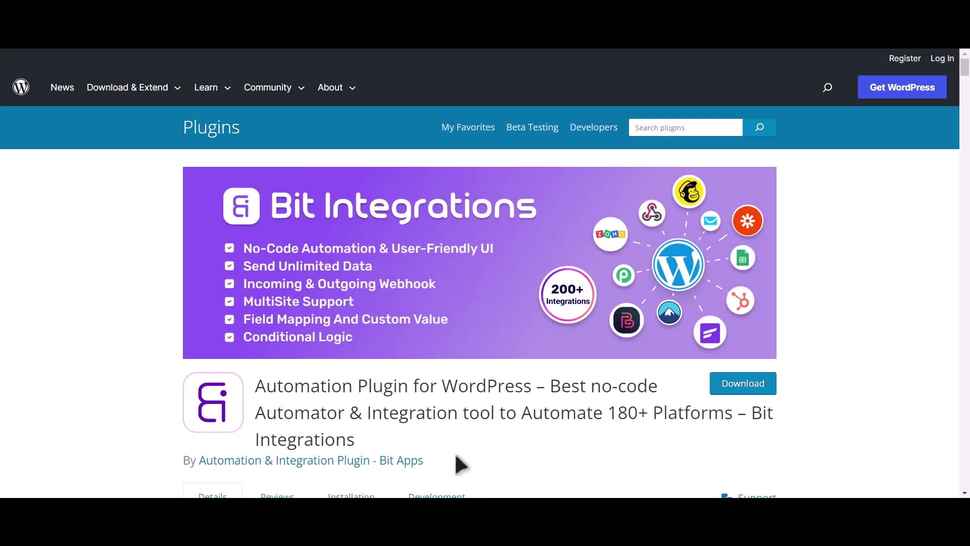
# Highlight the Bit Integrations name in the WordPress.org plugin title.
pyautogui.moveTo(752, 414); pyautogui.dragTo(758, 429)
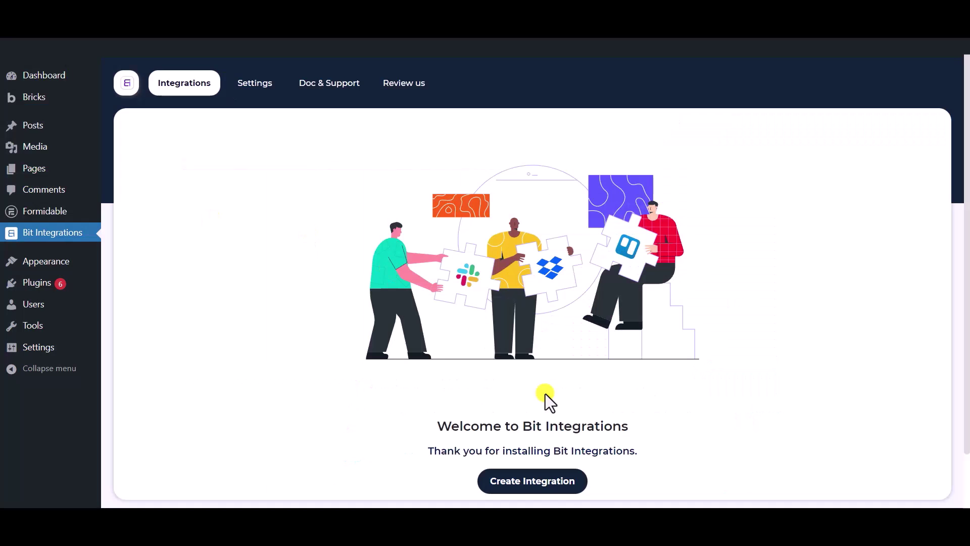
# Create a new integration with Formidable's Contact Form as its trigger.
pyautogui.click(546, 482)
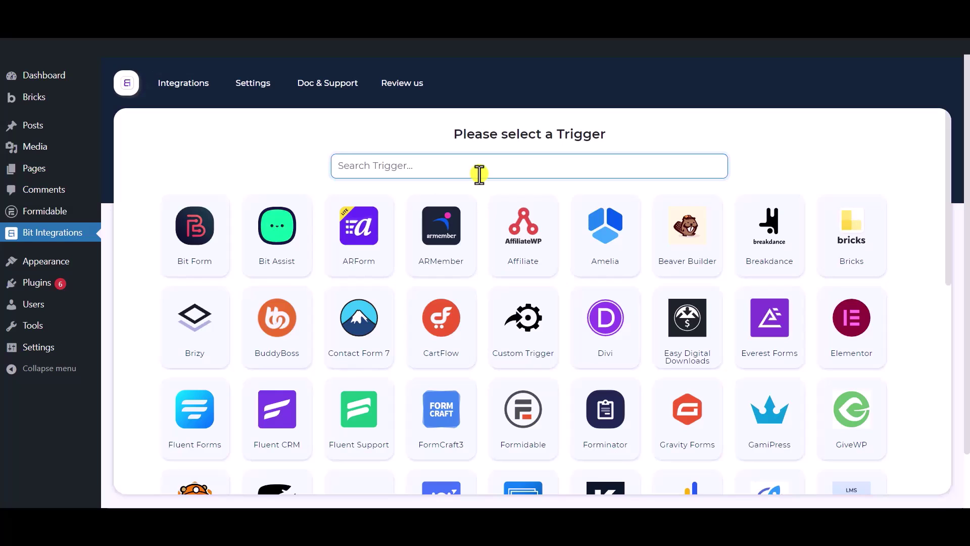
pyautogui.write('form')
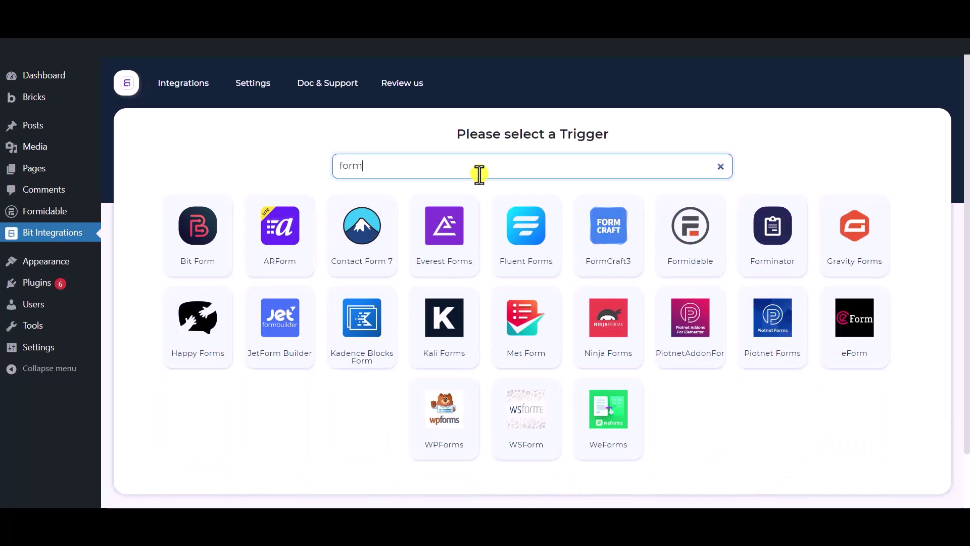
pyautogui.write('idable')
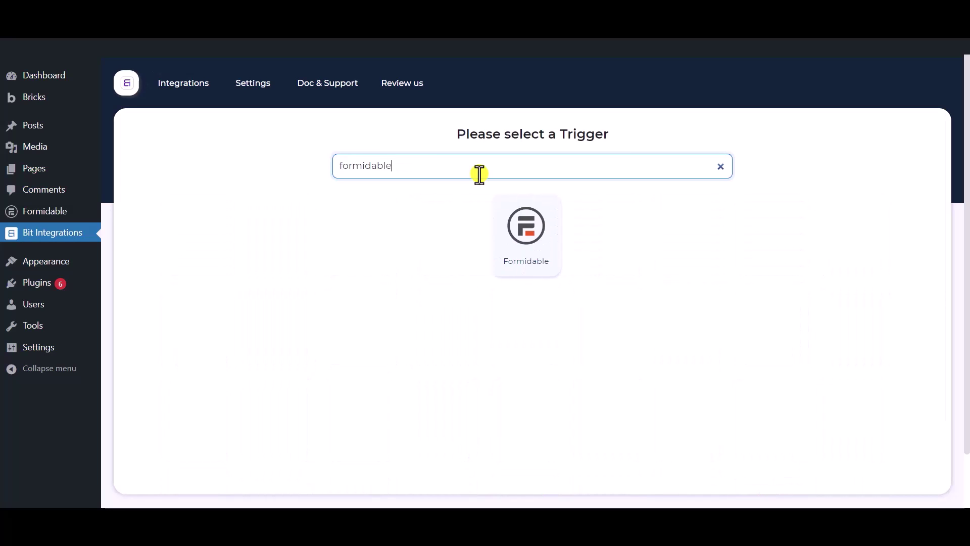
pyautogui.click(535, 270)
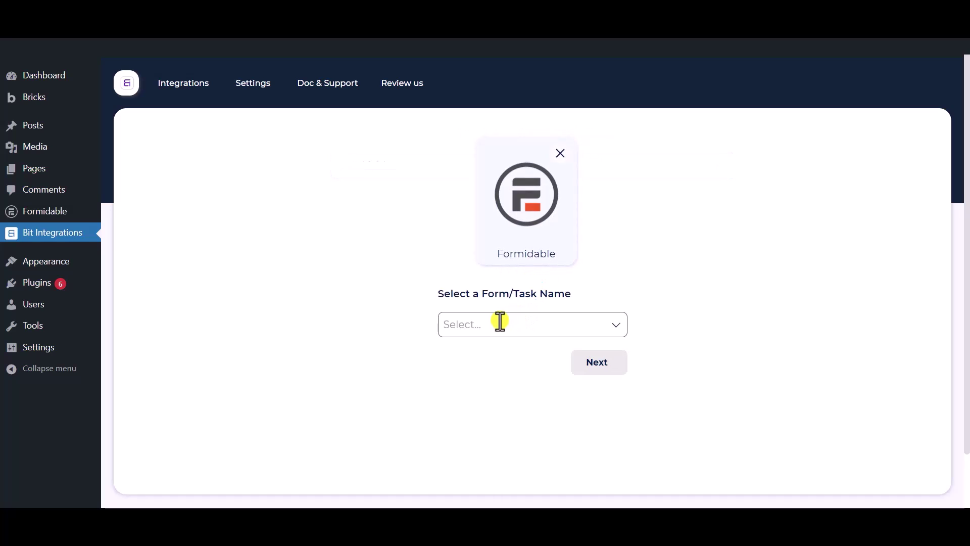
pyautogui.click(498, 325)
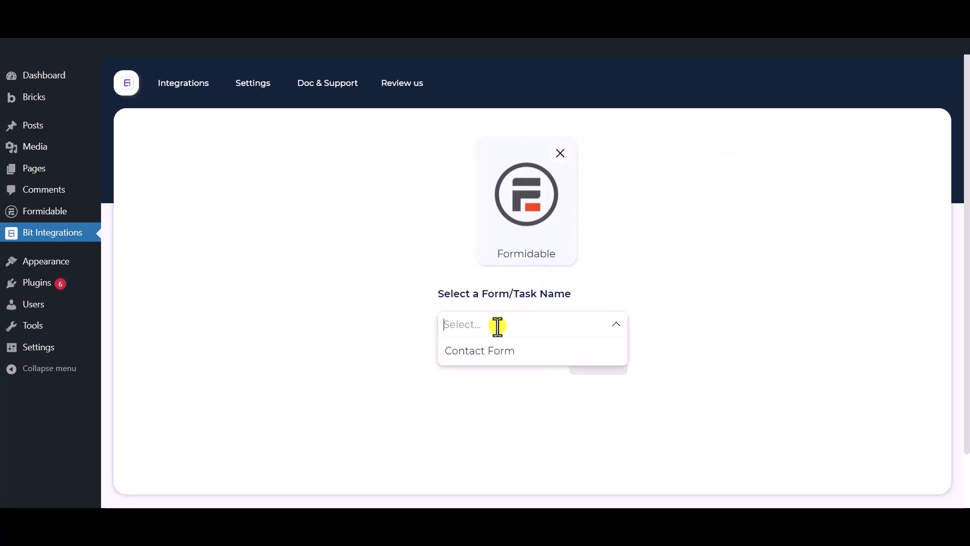
pyautogui.click(521, 361)
pyautogui.click(666, 456)
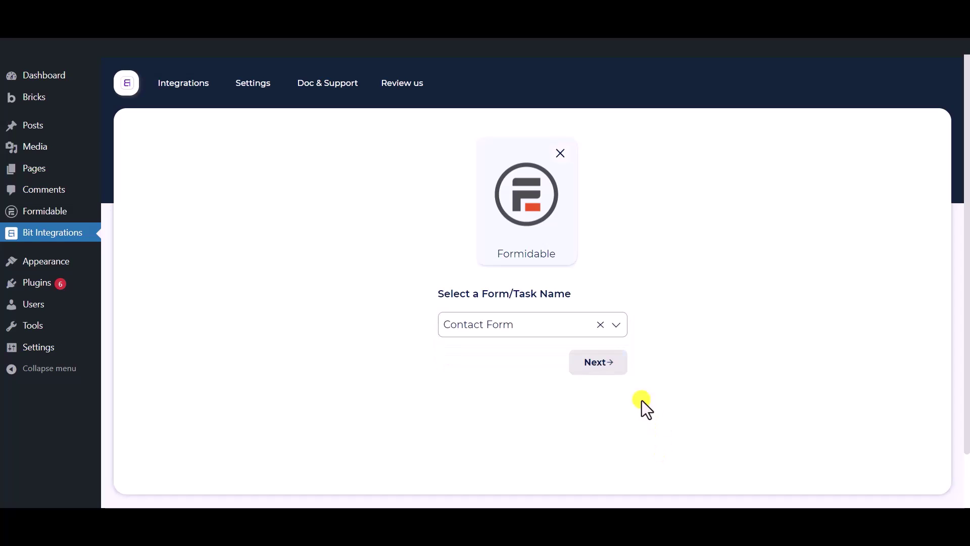
pyautogui.click(597, 369)
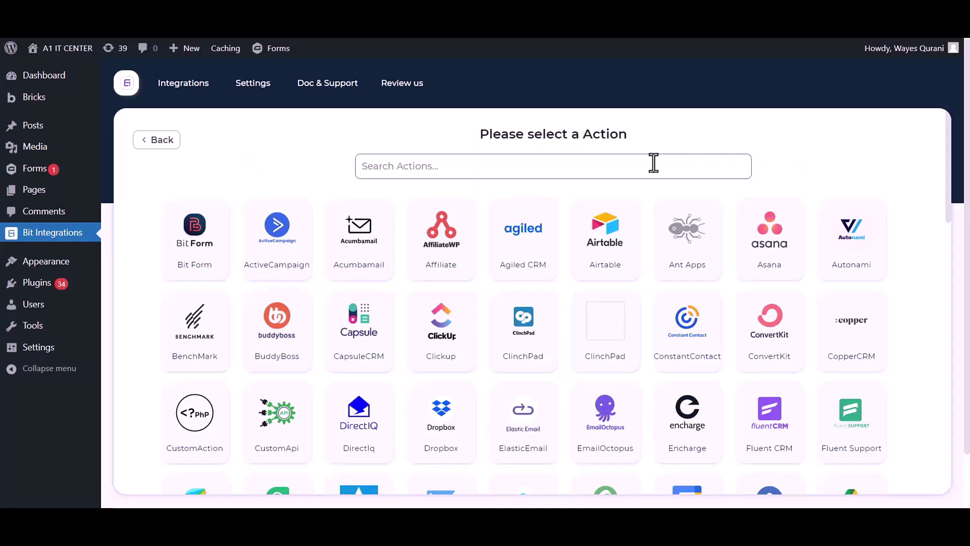
# Search the actions and choose WhatsApp as the integration action.
pyautogui.click(653, 163)
pyautogui.write('Whatsapp')
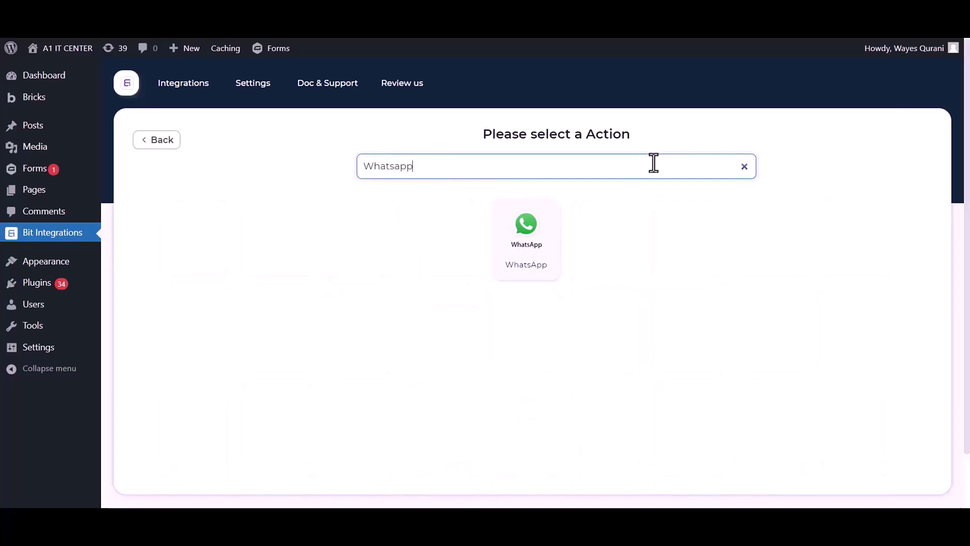
pyautogui.click(556, 242)
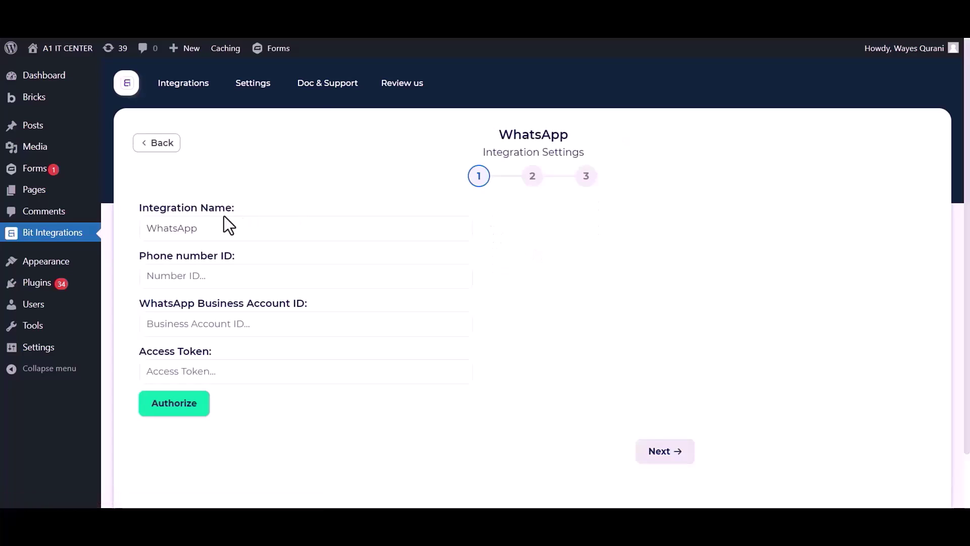
# Review the Integration Name, Phone number ID, Business Account ID and Access Token fields.
pyautogui.moveTo(258, 207); pyautogui.dragTo(136, 207)
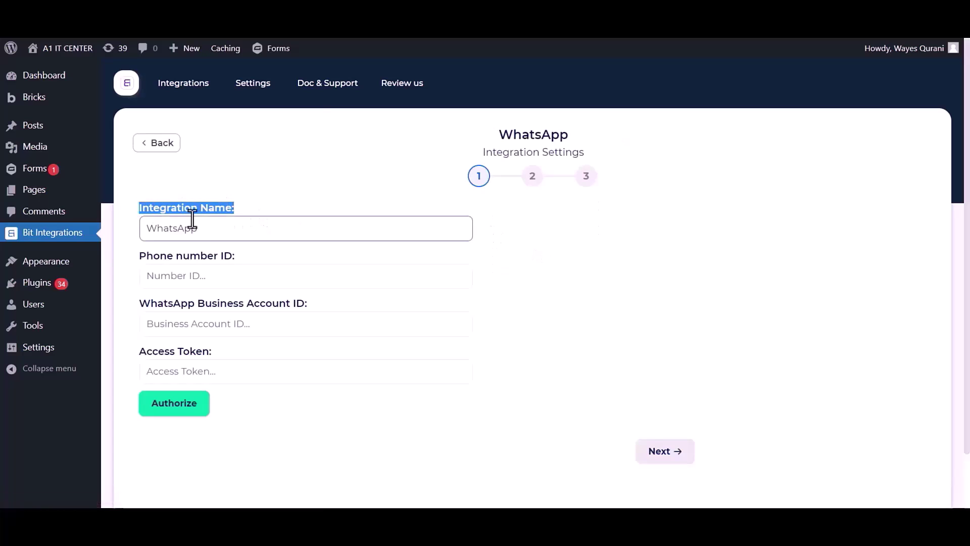
pyautogui.click(210, 232)
pyautogui.moveTo(210, 232); pyautogui.dragTo(211, 256)
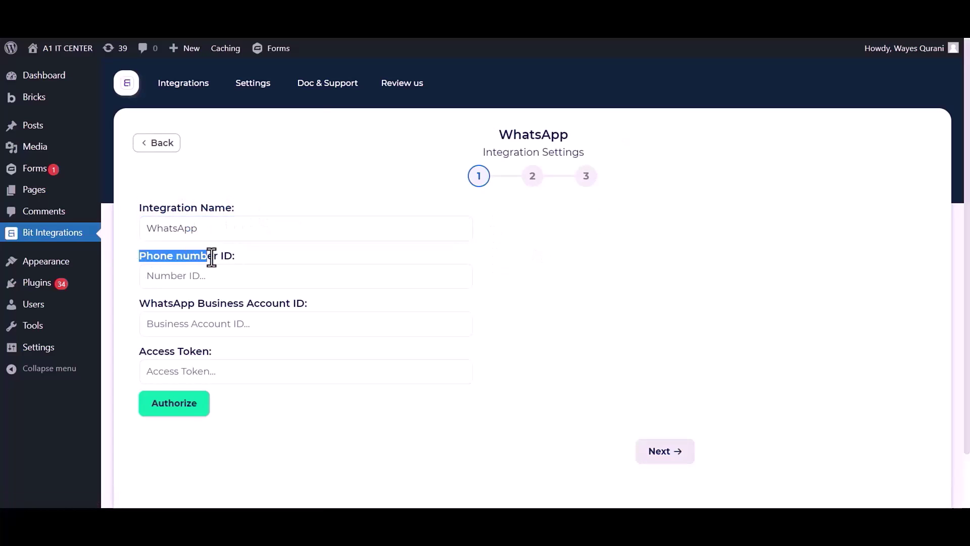
pyautogui.moveTo(134, 303); pyautogui.dragTo(303, 301)
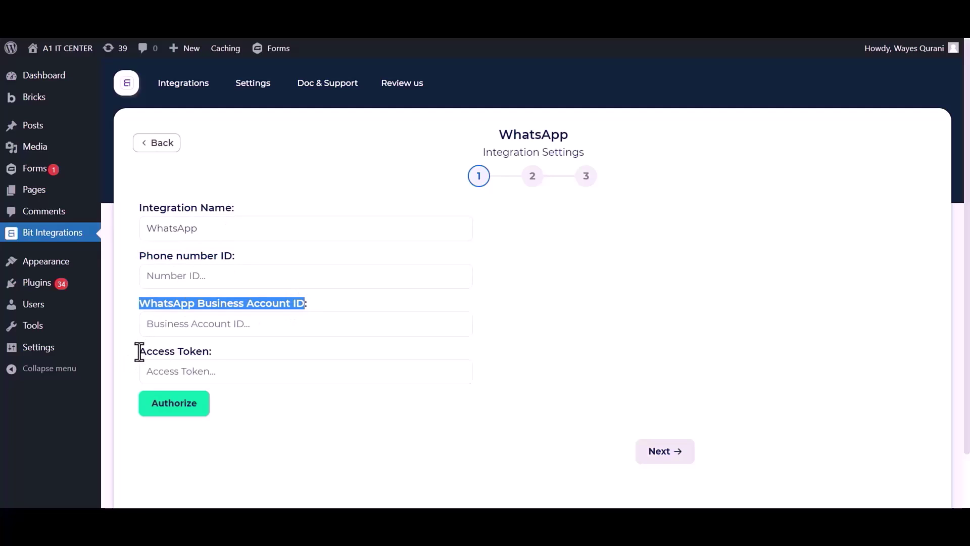
pyautogui.moveTo(139, 349); pyautogui.dragTo(232, 359)
pyautogui.click(305, 409)
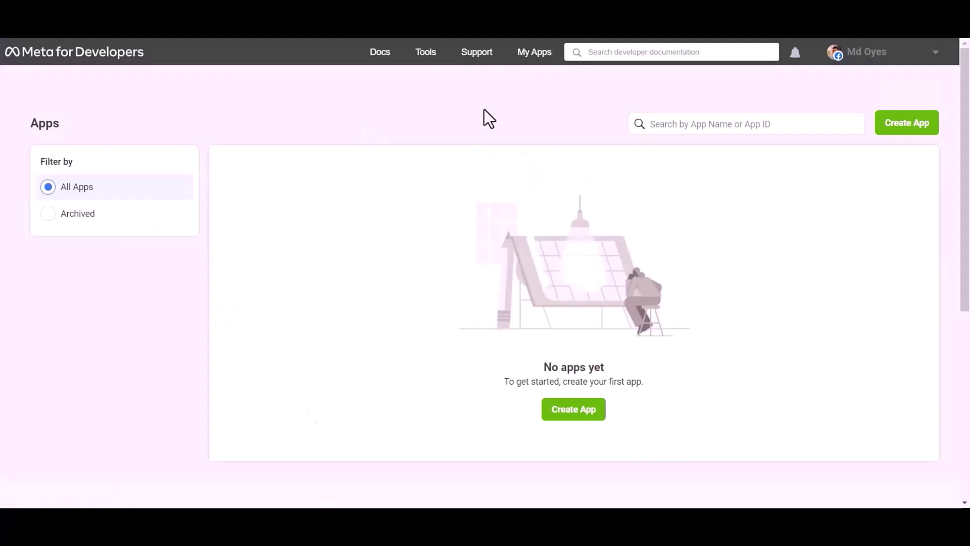
# Start a new Meta app with the Other use case and Business app type.
pyautogui.click(921, 127)
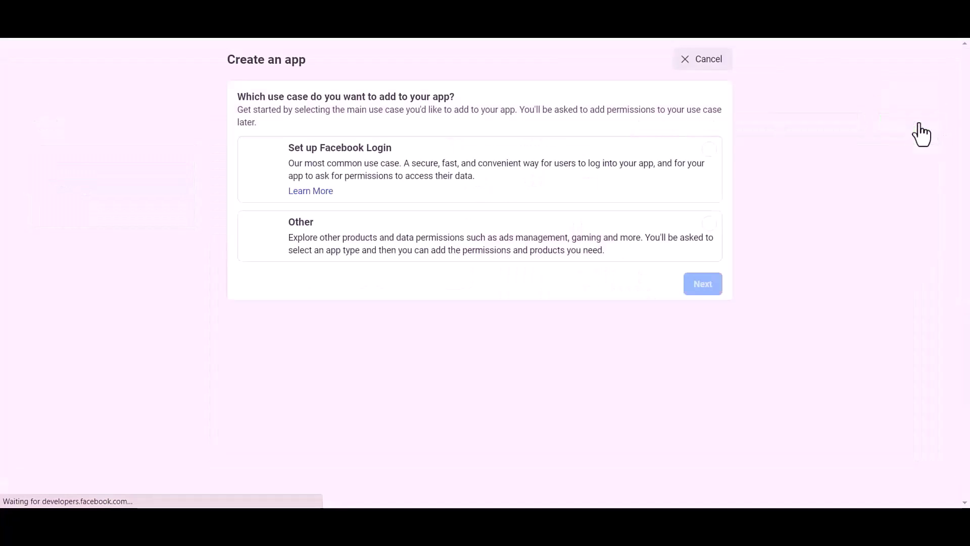
pyautogui.click(507, 279)
pyautogui.click(710, 323)
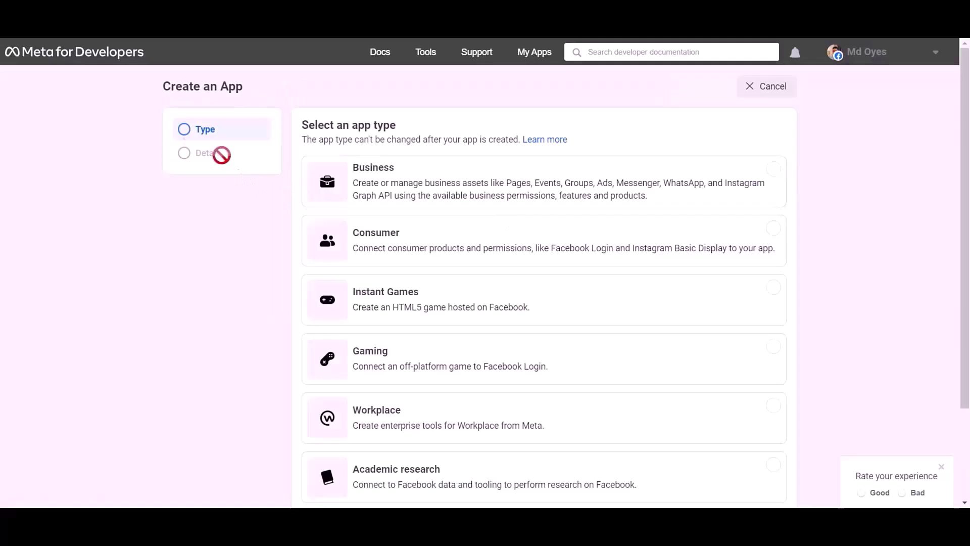
pyautogui.click(418, 191)
pyautogui.scroll(-1, 693, 195)
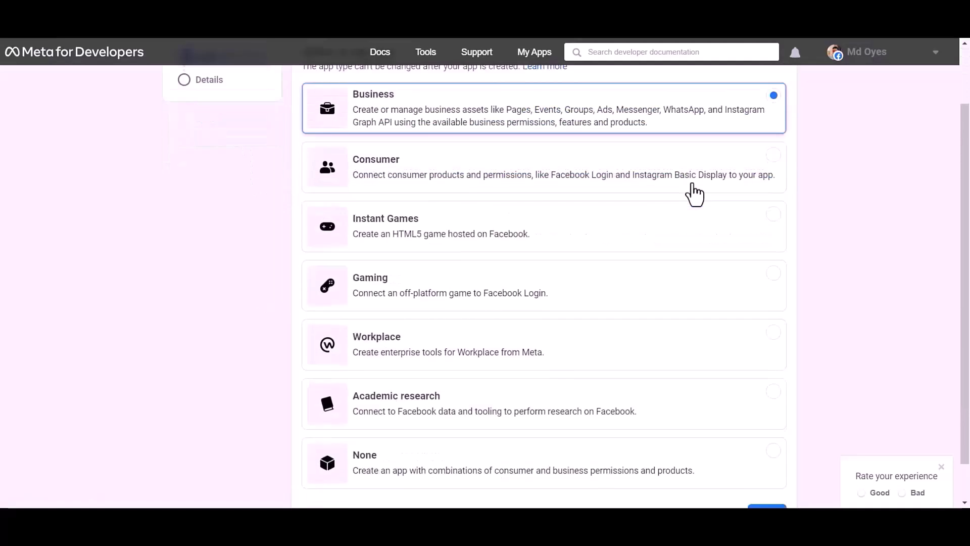
pyautogui.scroll(-1, 693, 194)
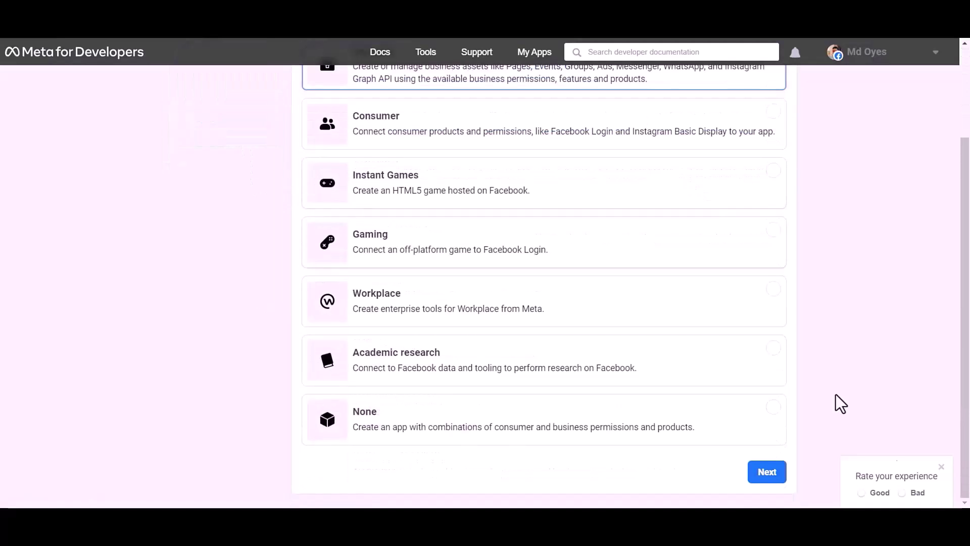
pyautogui.click(767, 472)
# Name the app 'Bit Integrations', create it, and fill in the saved account password.
pyautogui.click(392, 127)
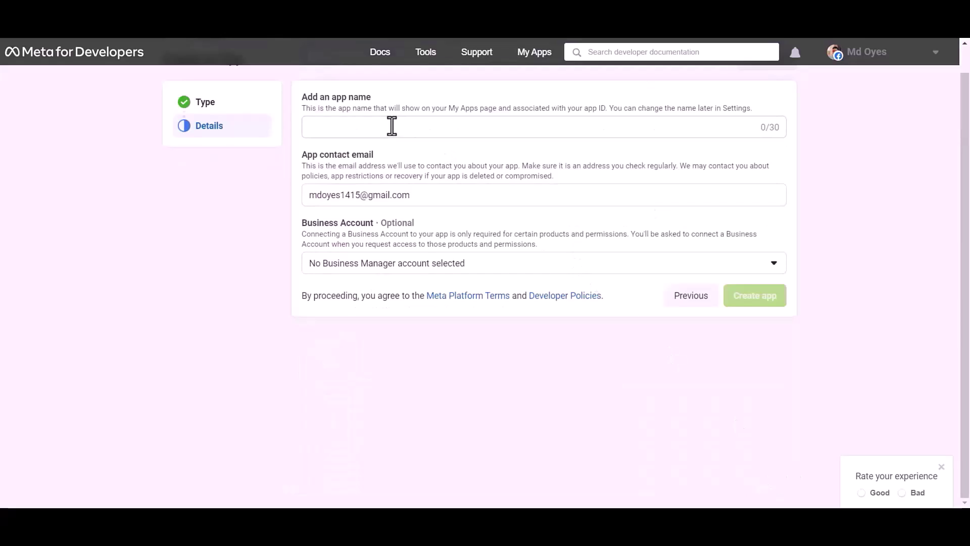
pyautogui.write('Bit Integrations')
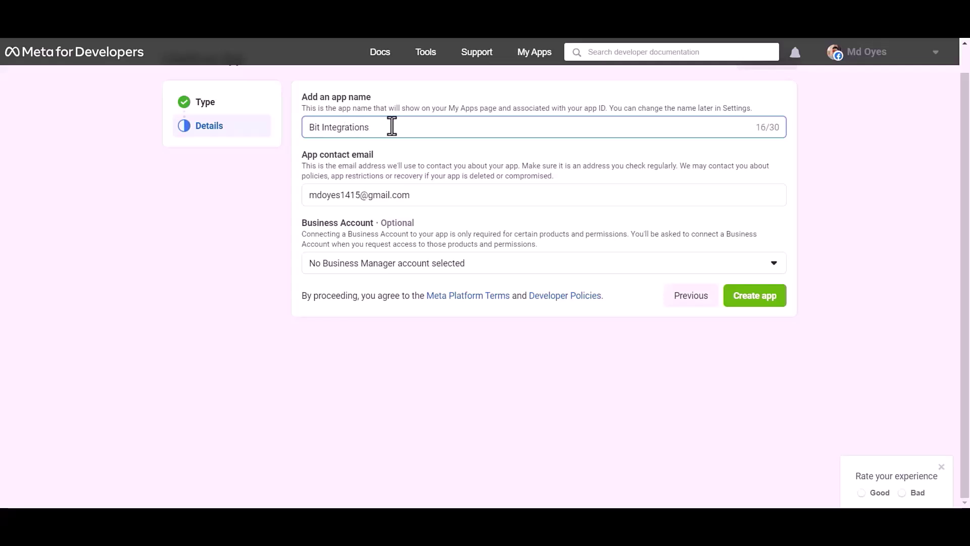
pyautogui.click(754, 296)
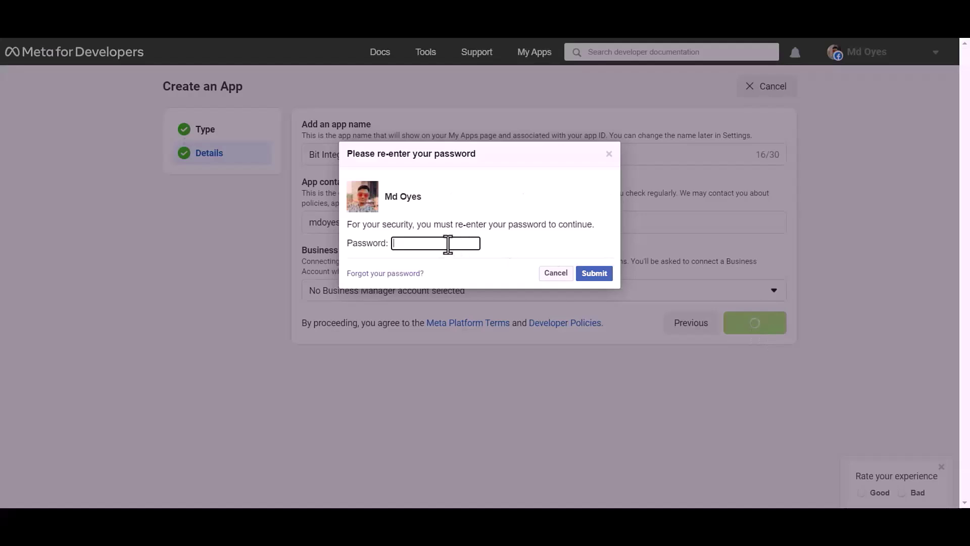
pyautogui.click(448, 243)
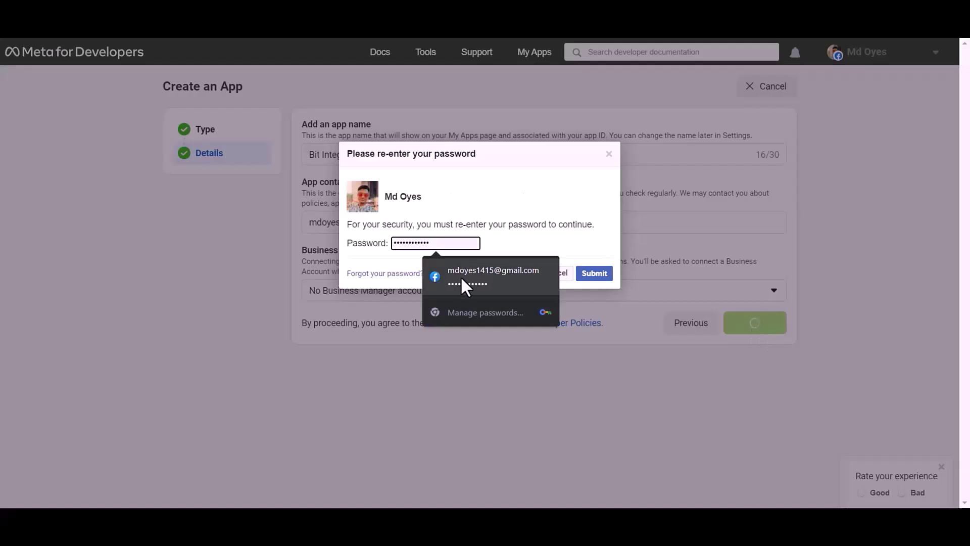
pyautogui.click(460, 276)
# Confirm the password, add WhatsApp with the Test Business account, and open Getting started.
pyautogui.press('Return')
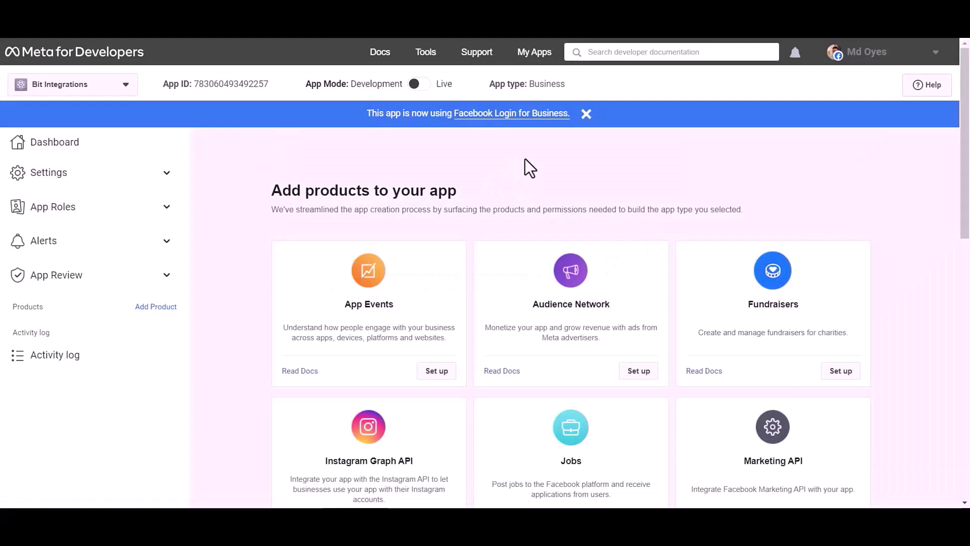
pyautogui.scroll(-10, 526, 158)
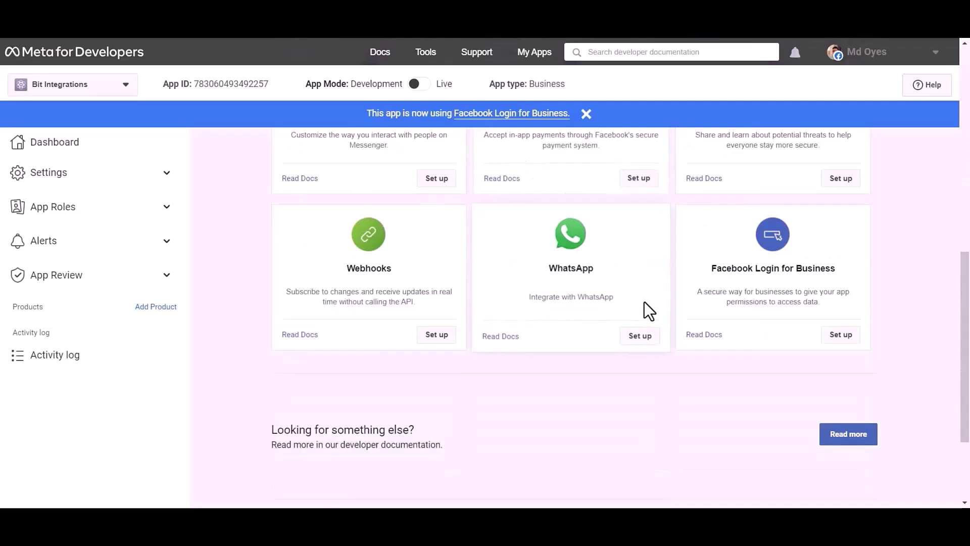
pyautogui.click(639, 338)
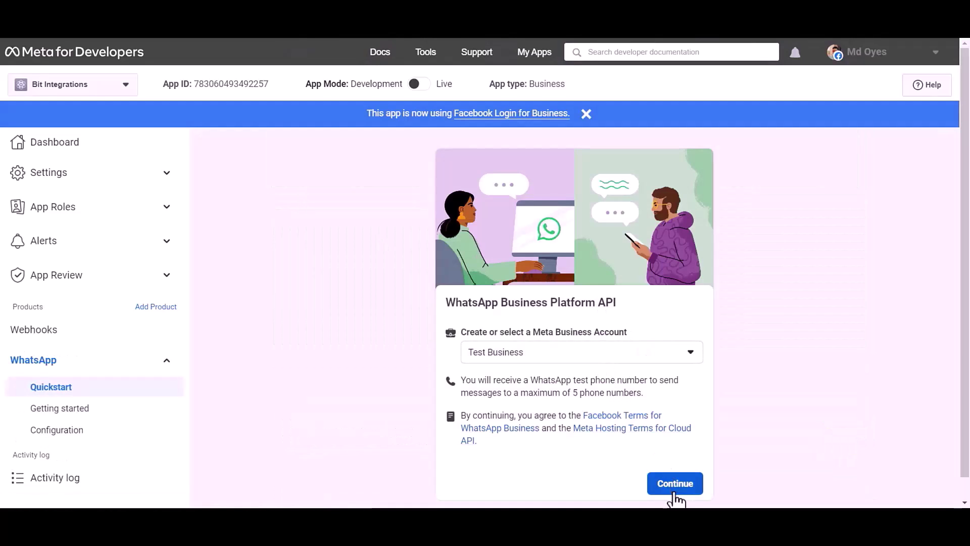
pyautogui.click(676, 482)
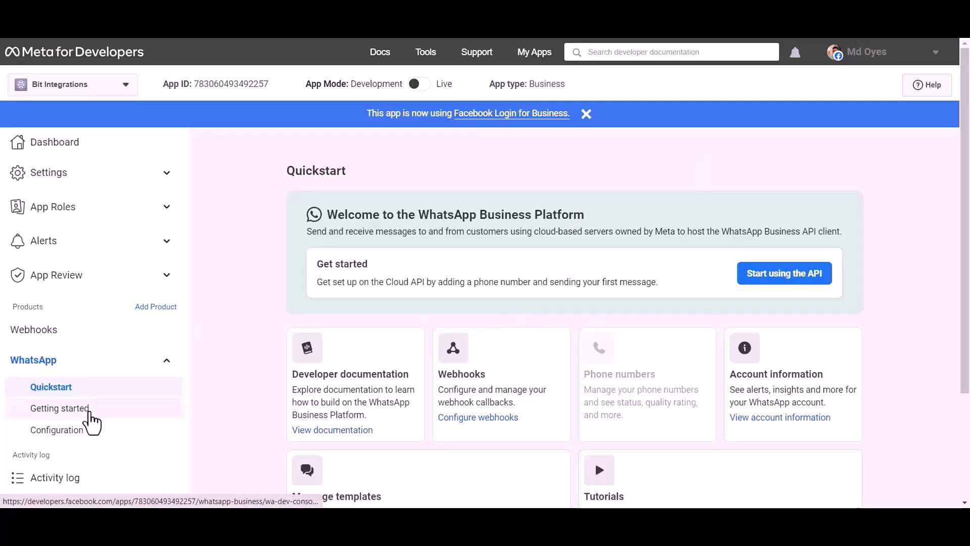
pyautogui.click(91, 420)
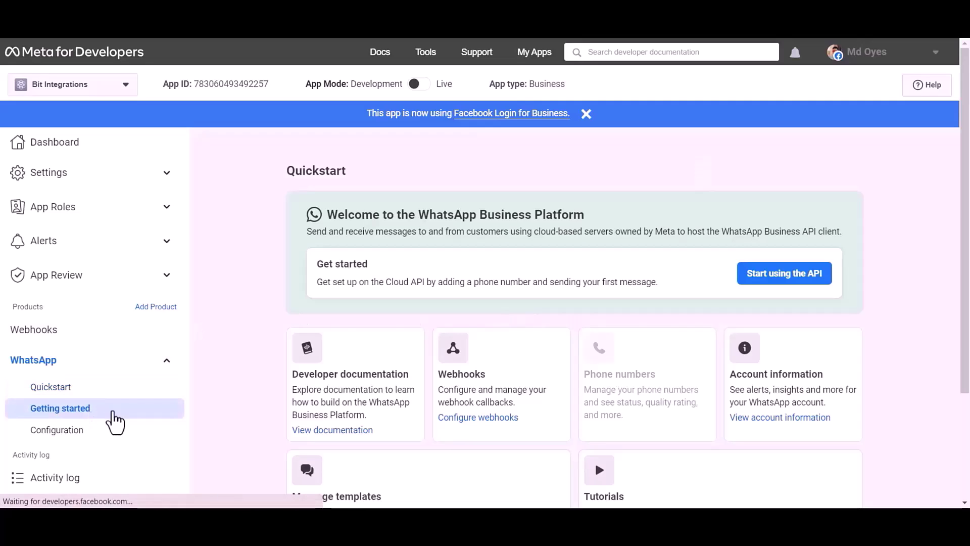
# Copy the test number's Phone number ID into Bit Integrations' Phone number ID field.
pyautogui.scroll(-1, 417, 298)
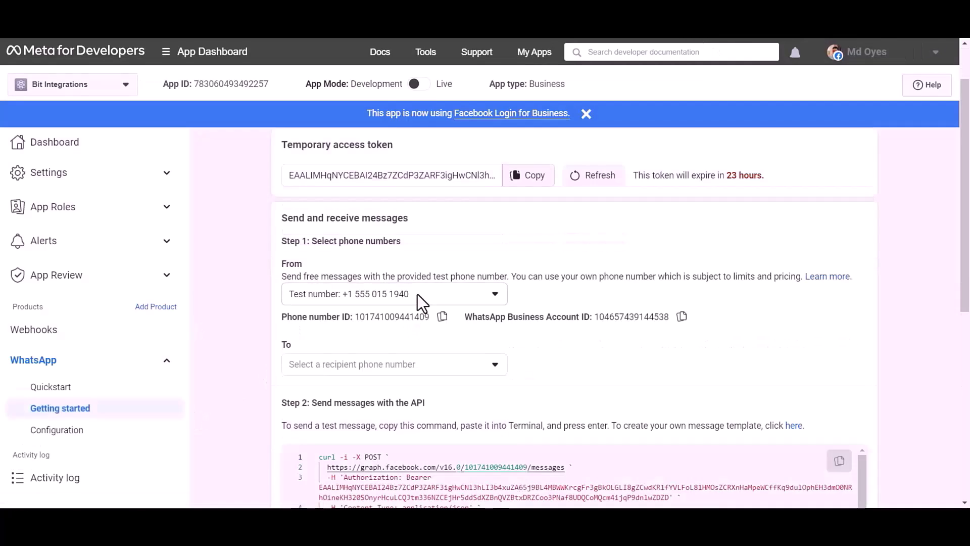
pyautogui.moveTo(279, 317); pyautogui.dragTo(350, 321)
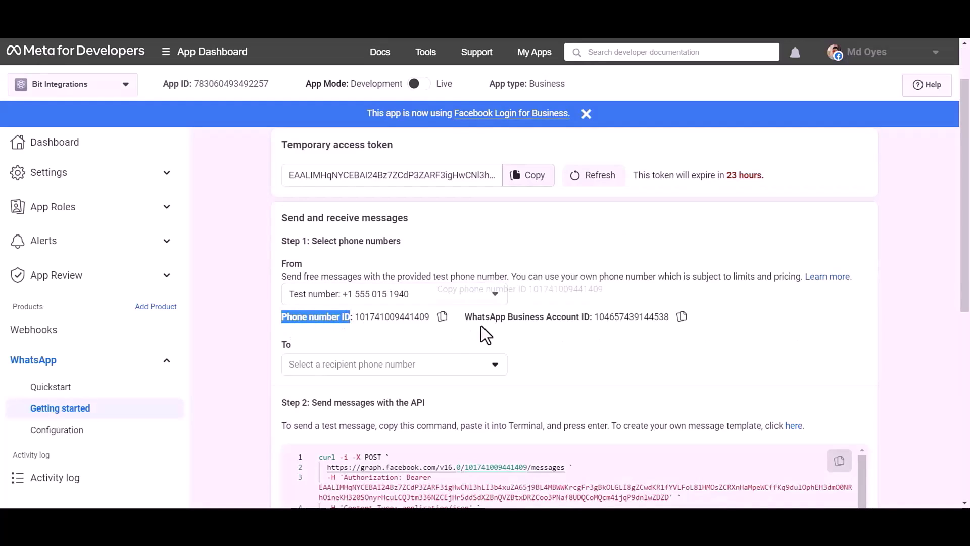
pyautogui.moveTo(464, 318); pyautogui.dragTo(589, 321)
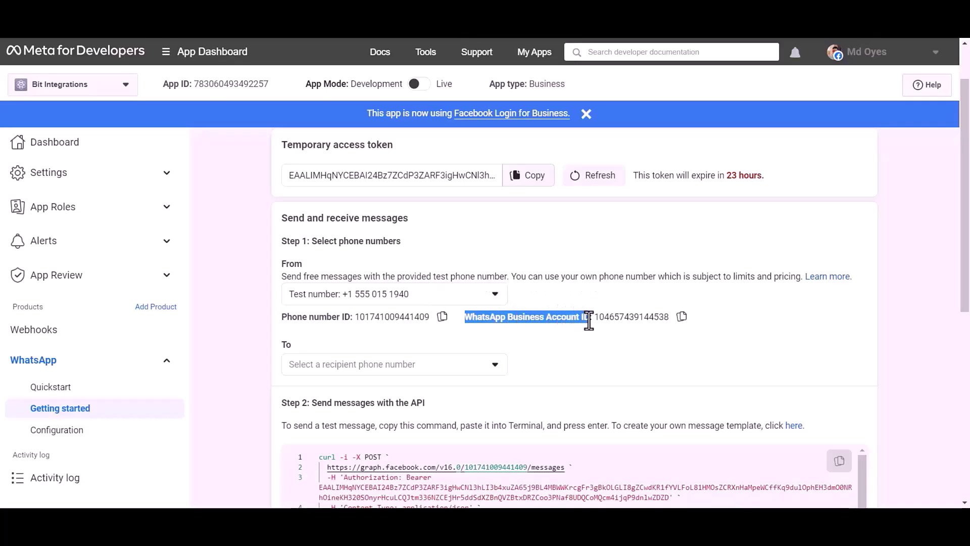
pyautogui.click(637, 339)
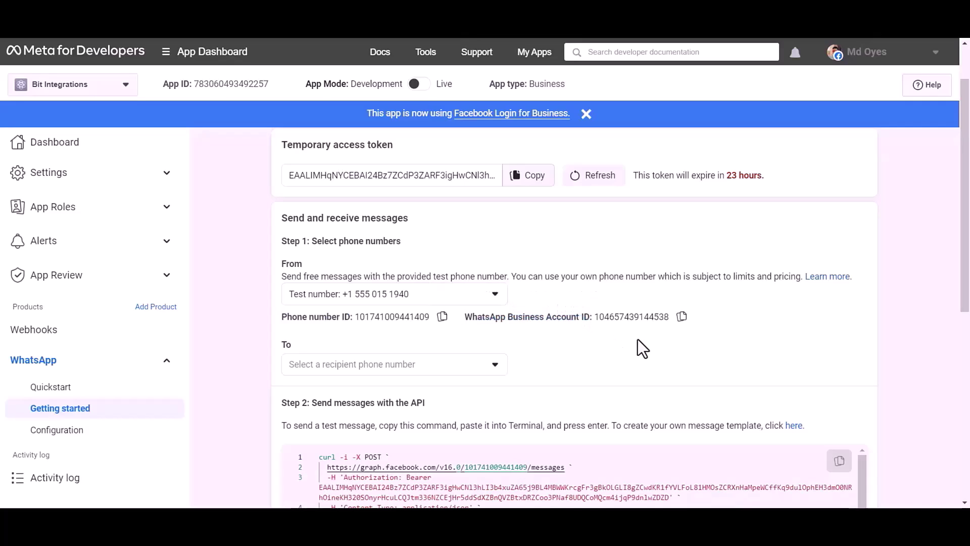
pyautogui.click(448, 320)
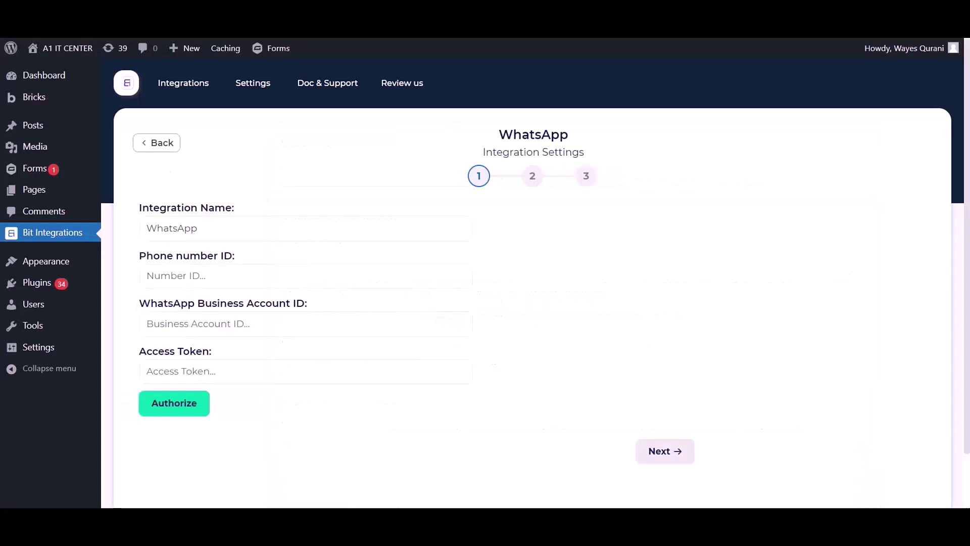
pyautogui.click(314, 285)
pyautogui.hotkey('ctrl', 'v')
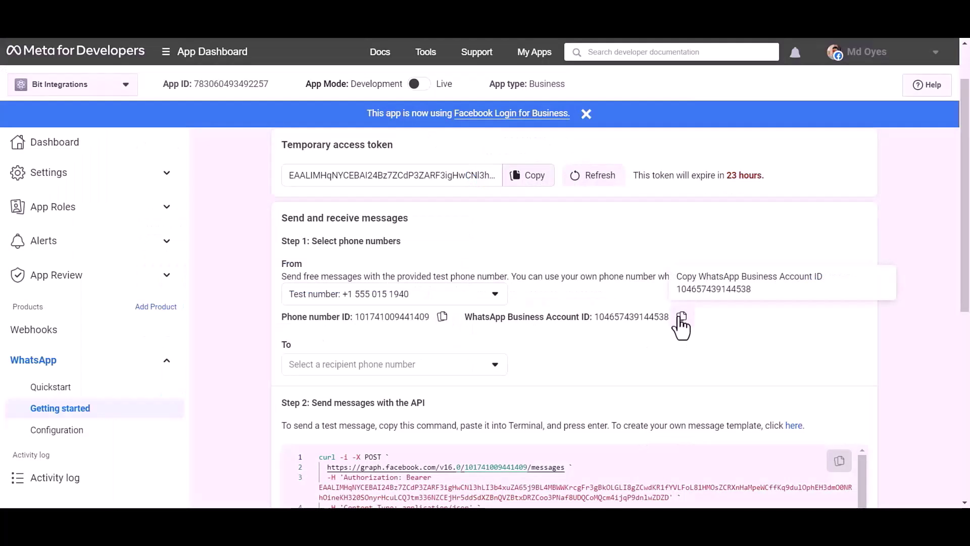
# Copy the WhatsApp Business Account ID into Bit Integrations and note the temporary token's expiry.
pyautogui.click(679, 318)
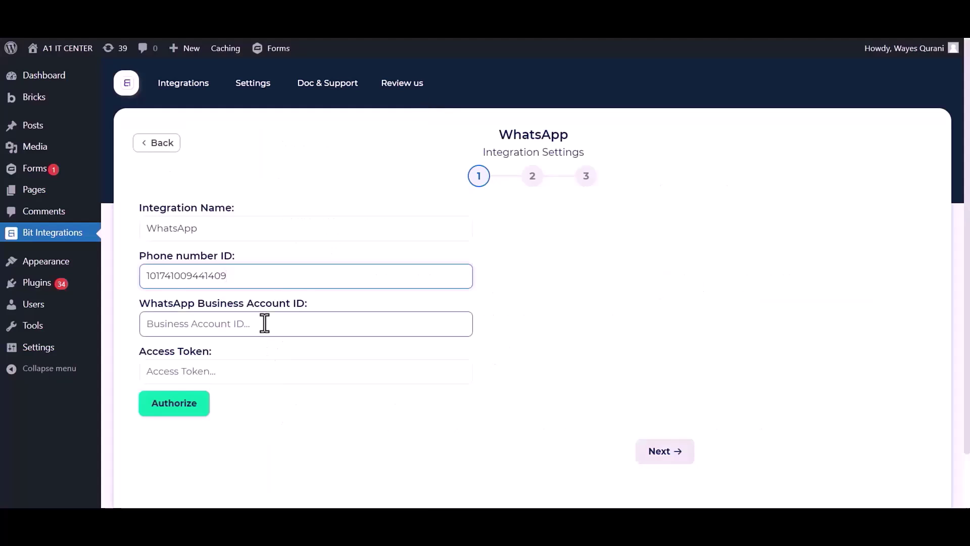
pyautogui.click(264, 323)
pyautogui.hotkey('ctrl', 'v')
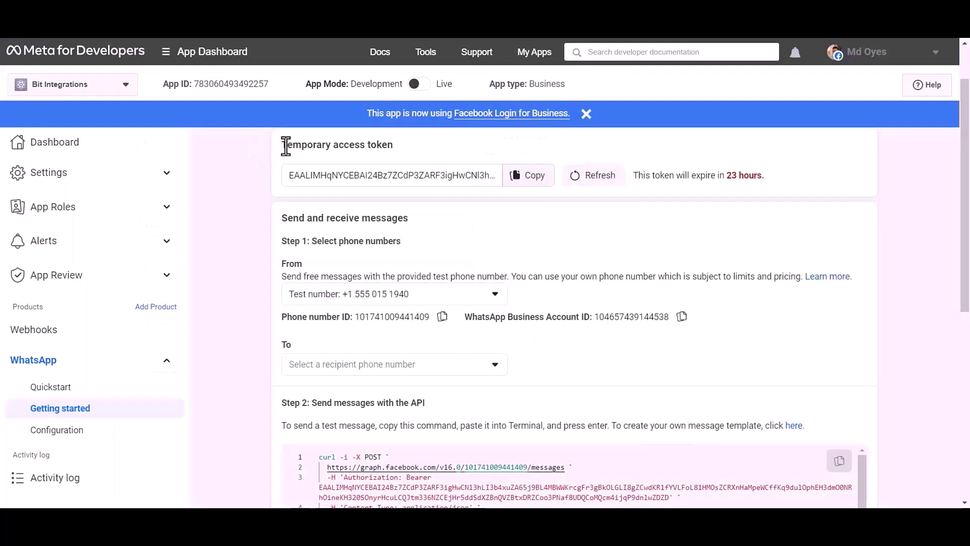
pyautogui.moveTo(279, 146); pyautogui.dragTo(402, 150)
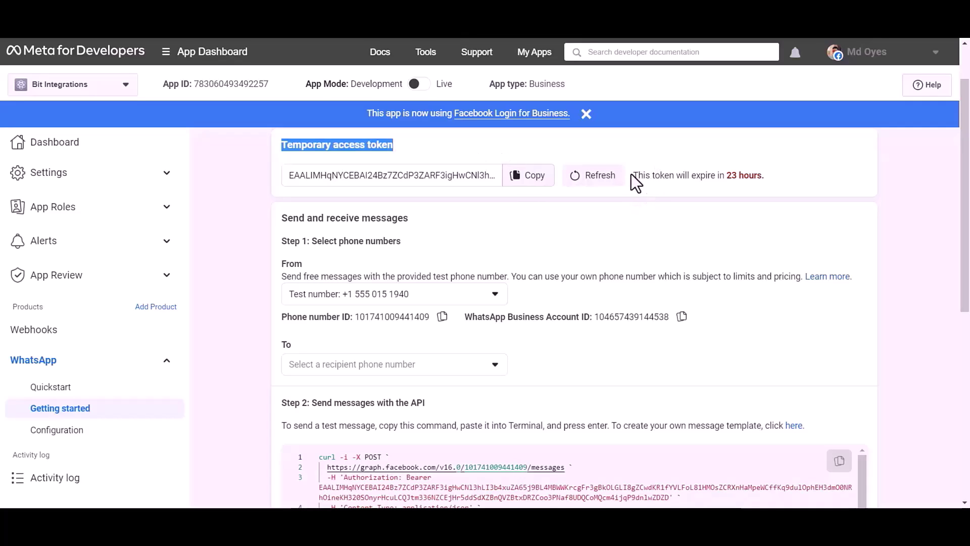
pyautogui.moveTo(633, 175); pyautogui.dragTo(768, 175)
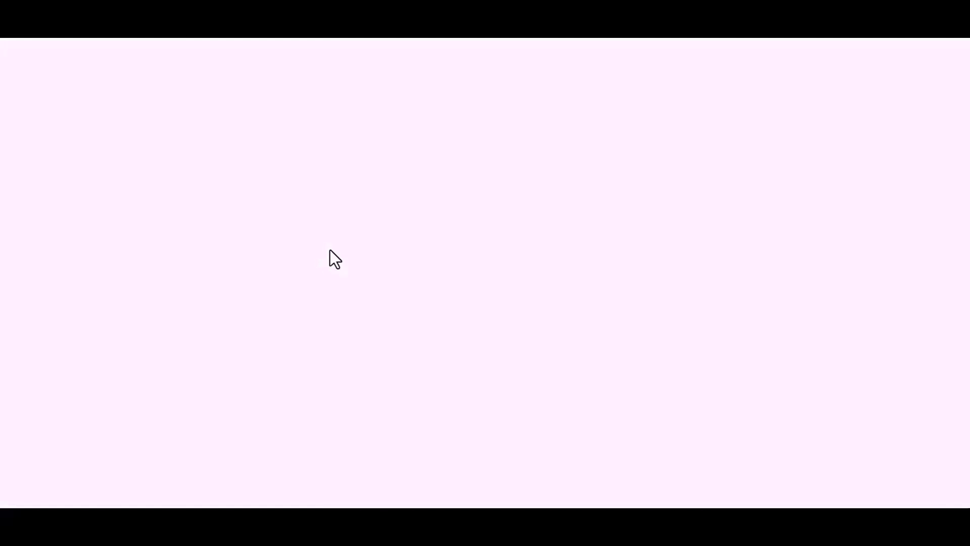
# Try adding a new Admin system user and dismiss the admin-limit error.
pyautogui.click(68, 222)
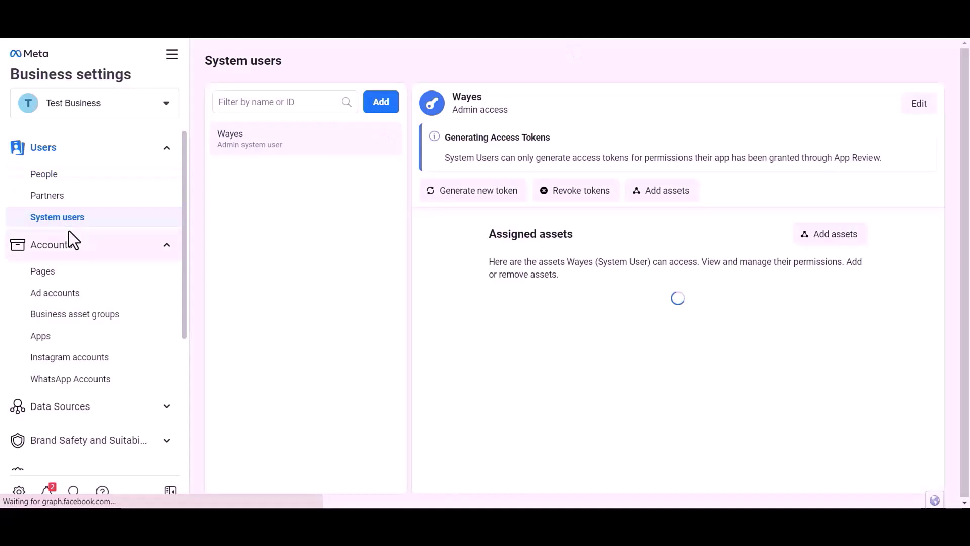
pyautogui.click(380, 119)
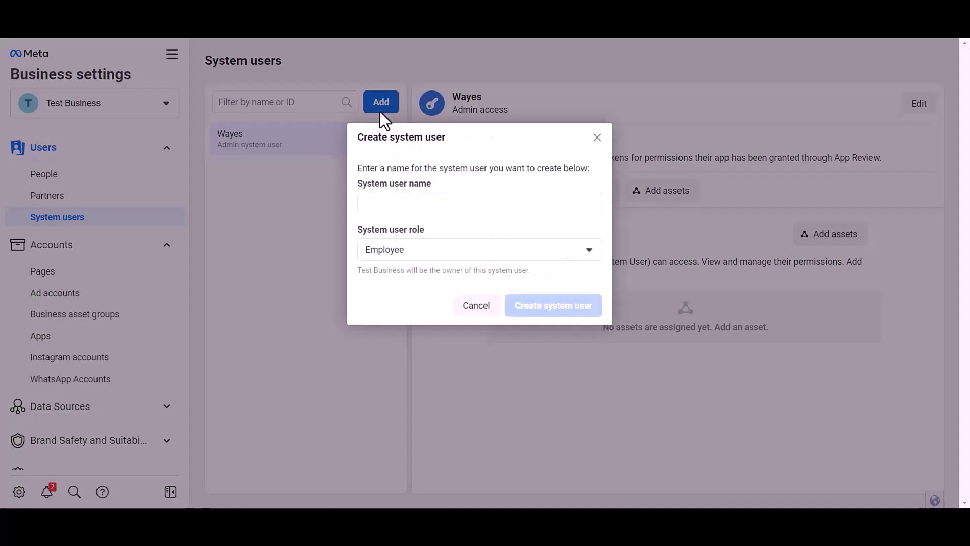
pyautogui.click(400, 202)
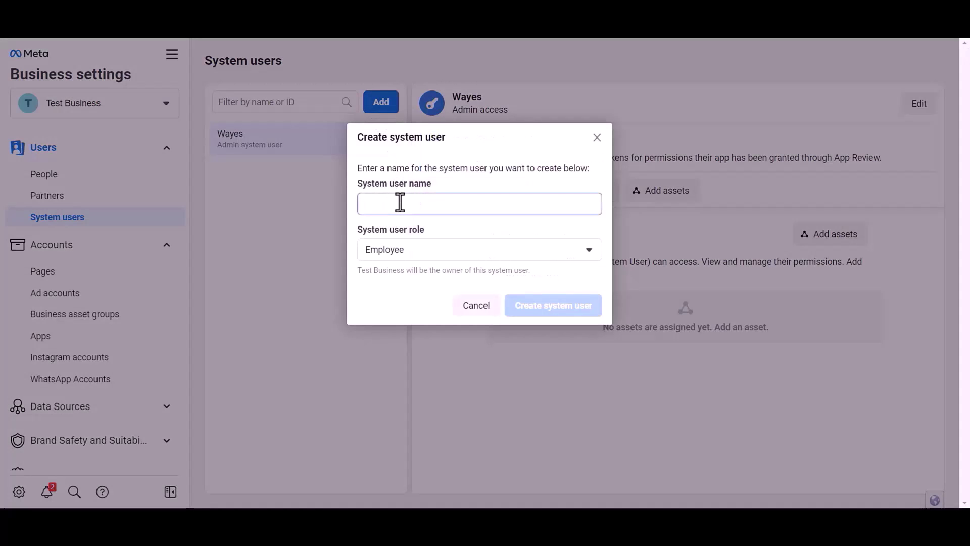
pyautogui.write('q')
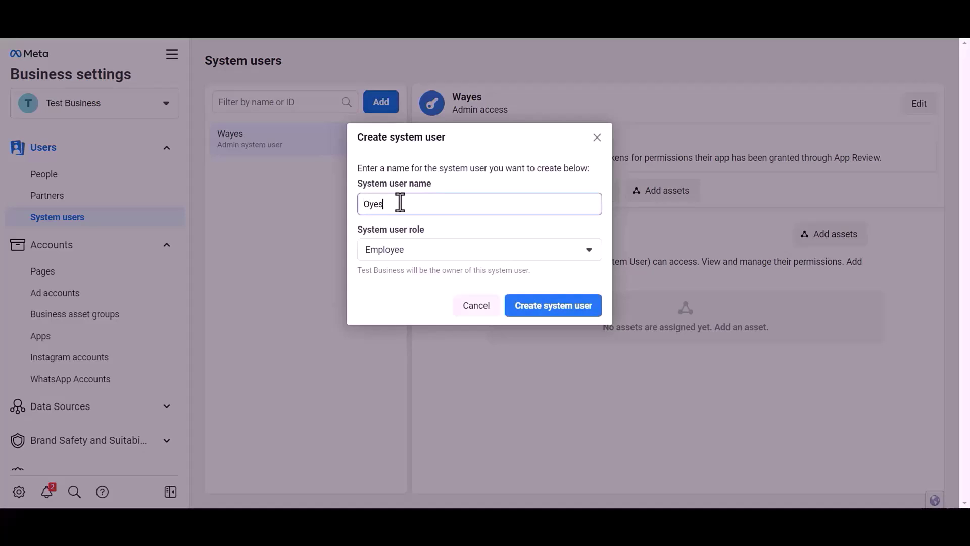
pyautogui.click(399, 249)
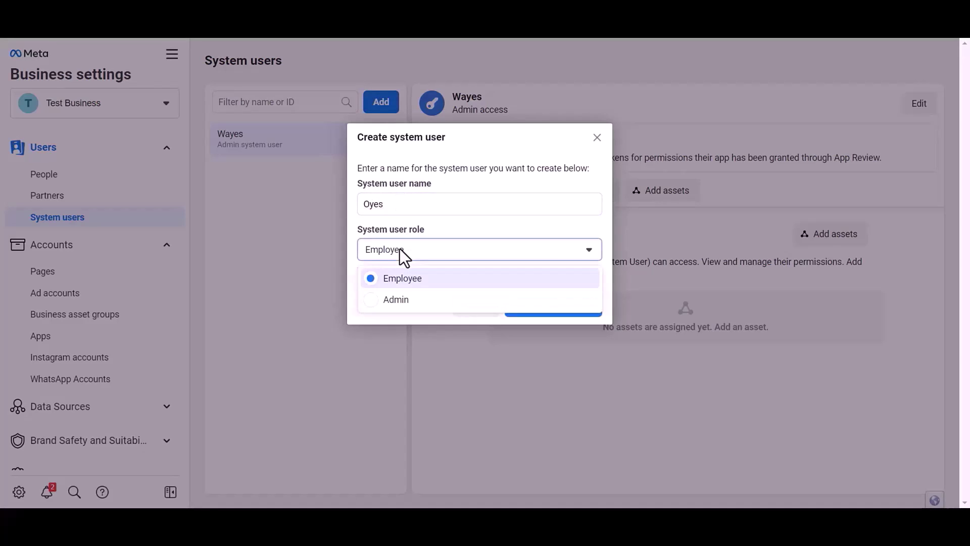
pyautogui.click(395, 302)
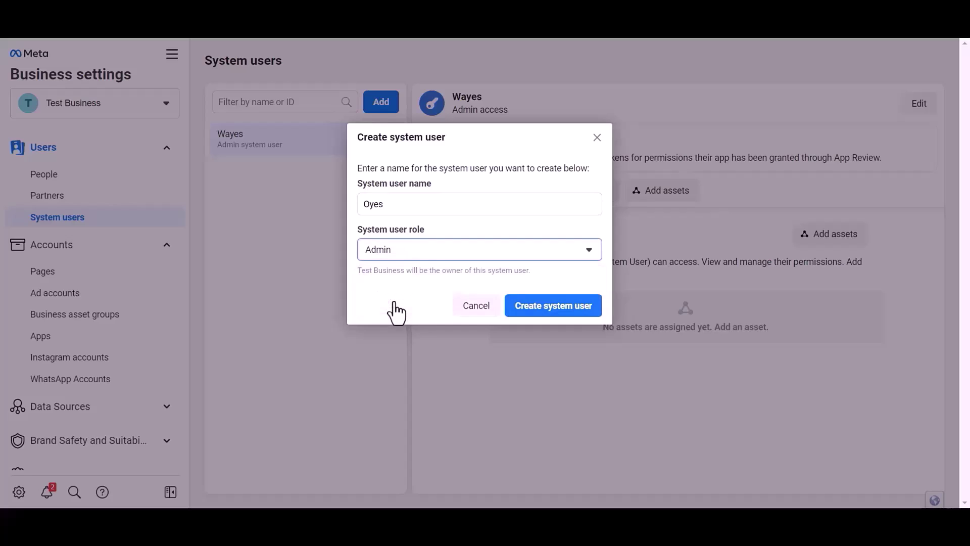
pyautogui.click(569, 306)
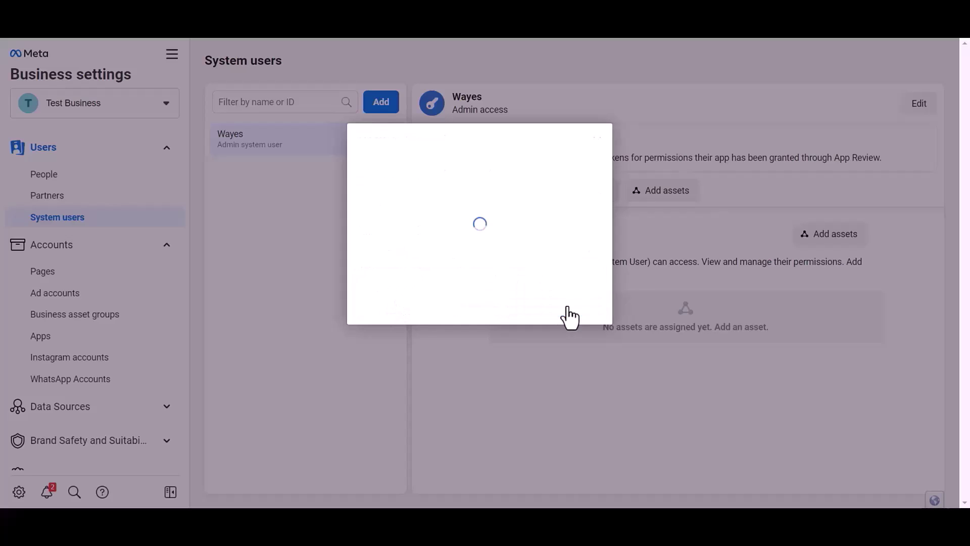
pyautogui.click(587, 254)
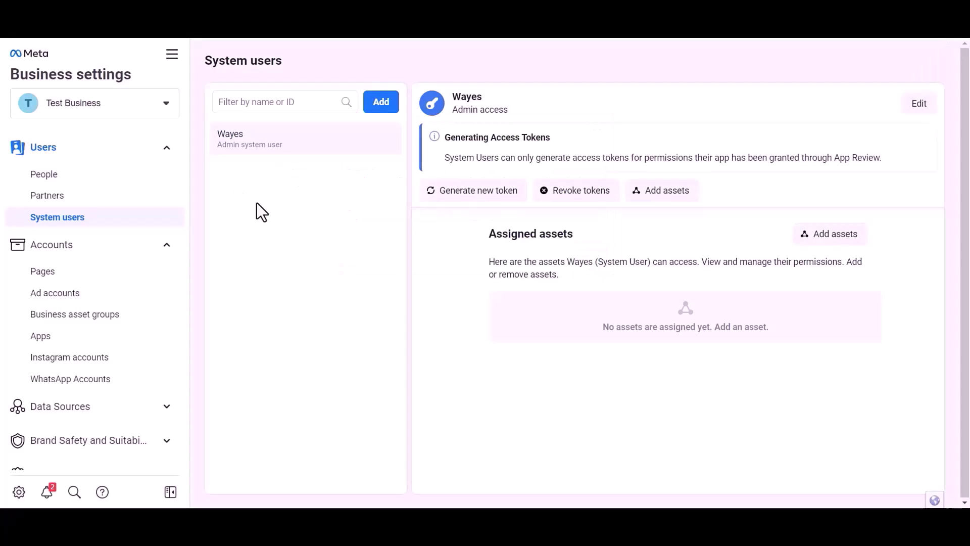
# Assign the Bit Integrations app to the system user with full Manage app control.
pyautogui.click(834, 245)
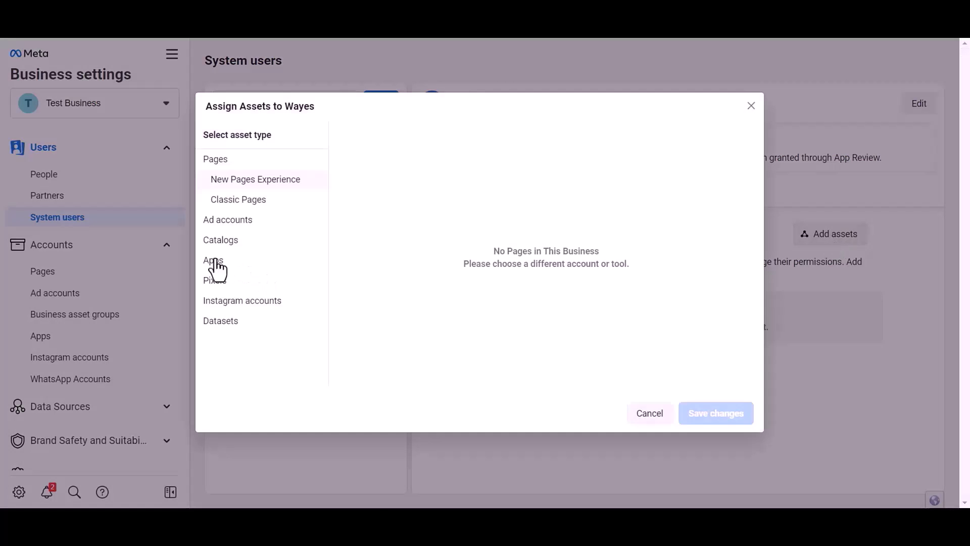
pyautogui.click(208, 262)
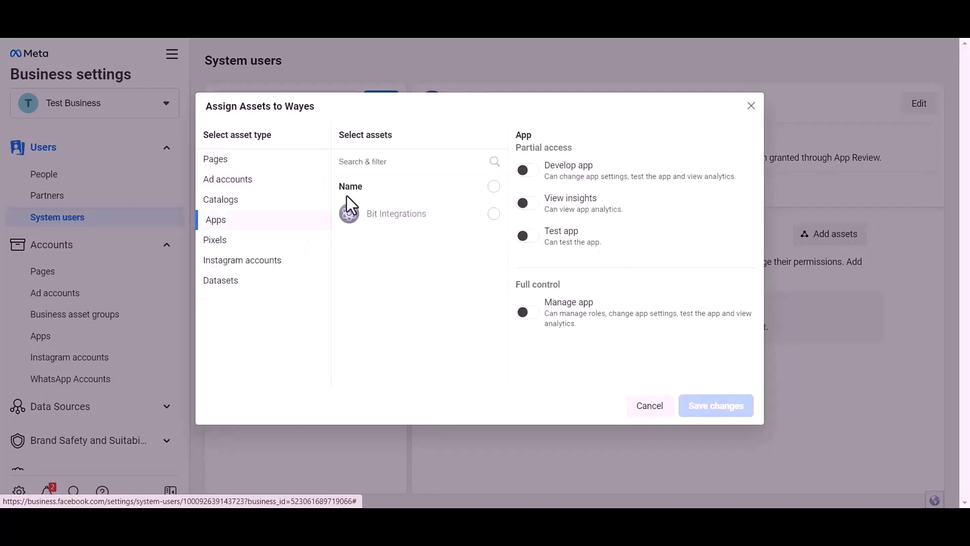
pyautogui.click(493, 214)
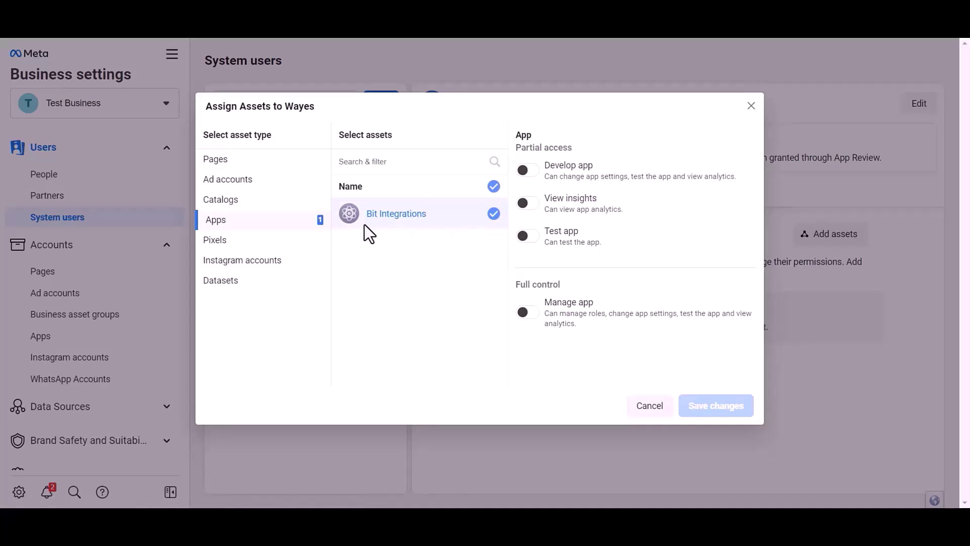
pyautogui.click(527, 318)
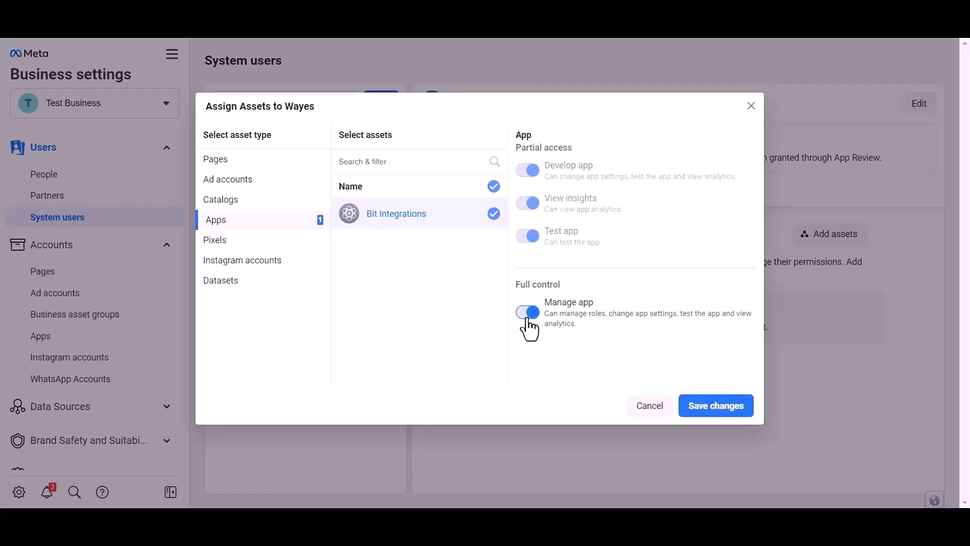
pyautogui.click(718, 411)
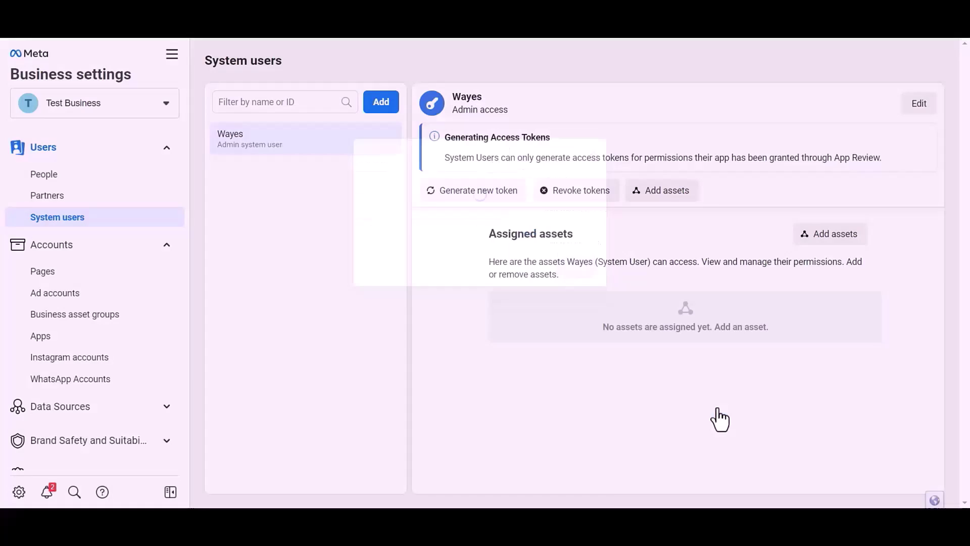
# Start a new access token for the Bit Integrations app, set to never expire.
pyautogui.click(587, 245)
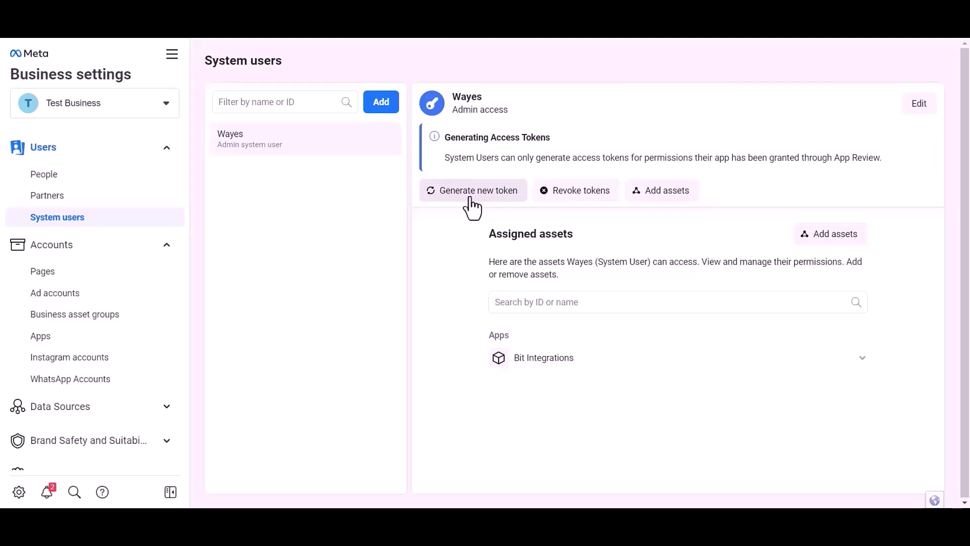
pyautogui.click(472, 207)
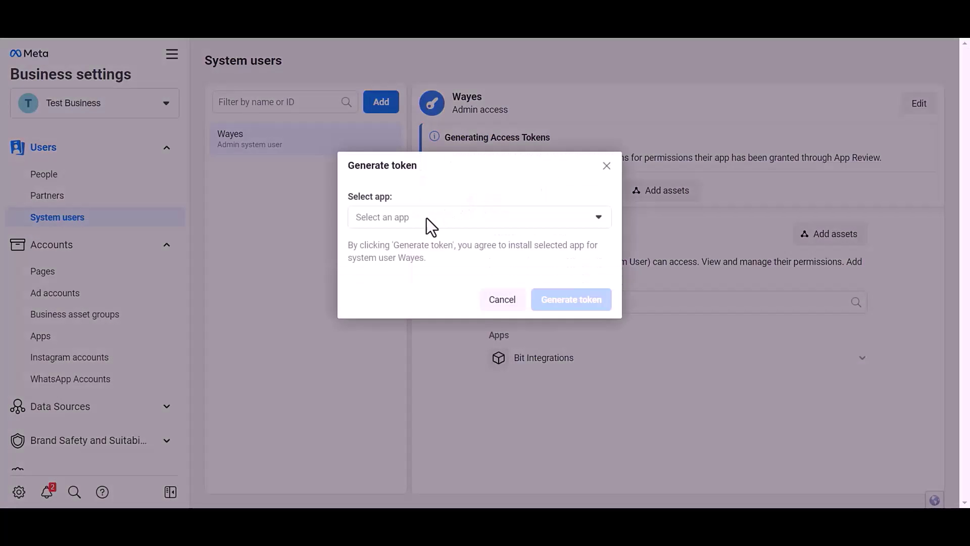
pyautogui.click(420, 219)
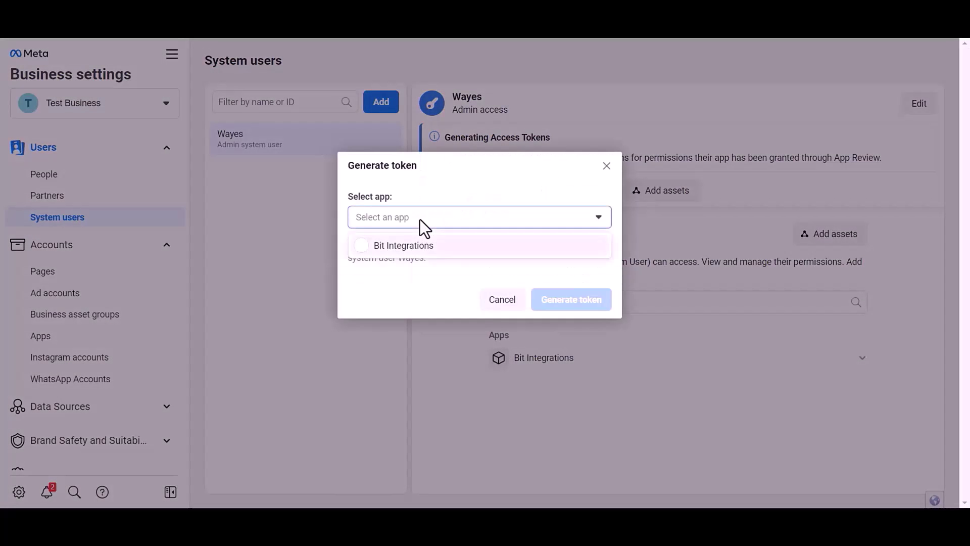
pyautogui.click(413, 246)
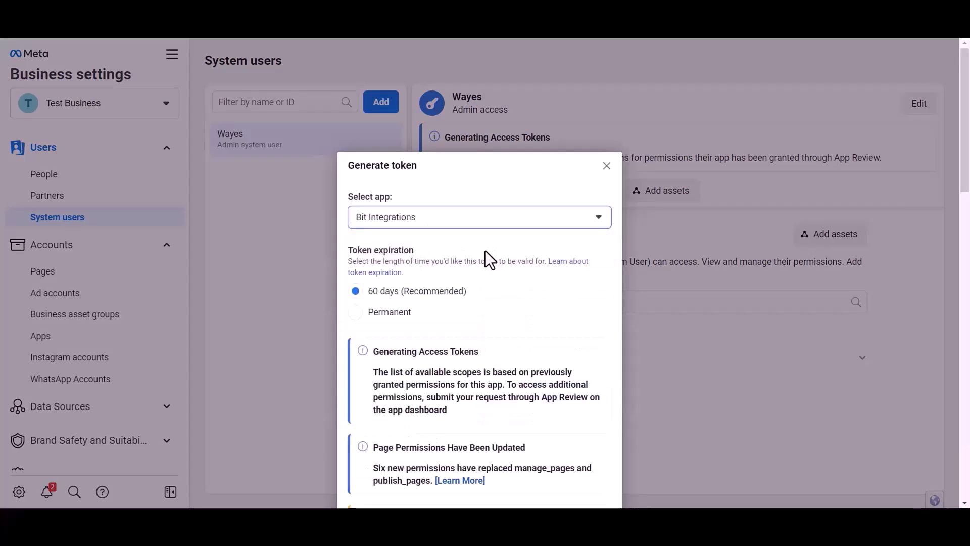
pyautogui.scroll(-1, 392, 194)
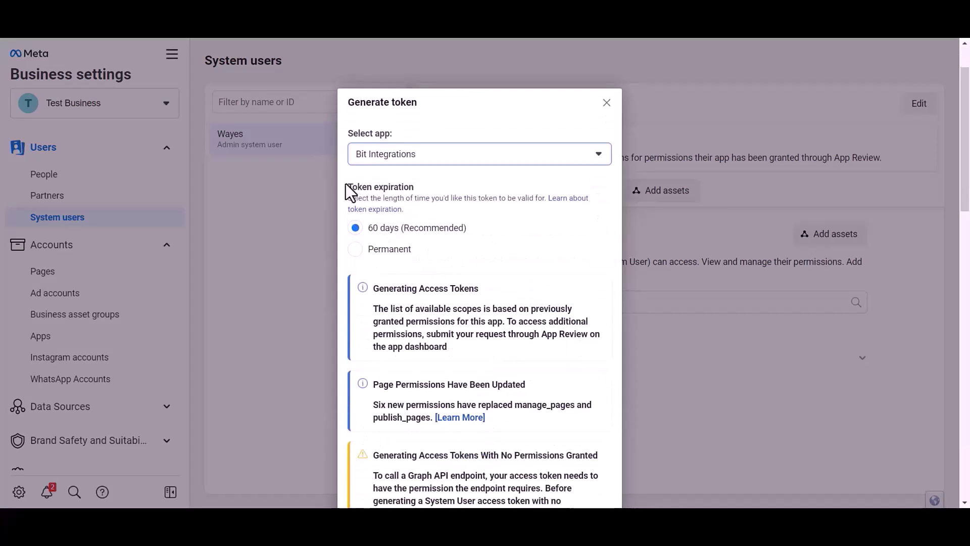
pyautogui.moveTo(346, 186); pyautogui.dragTo(413, 186)
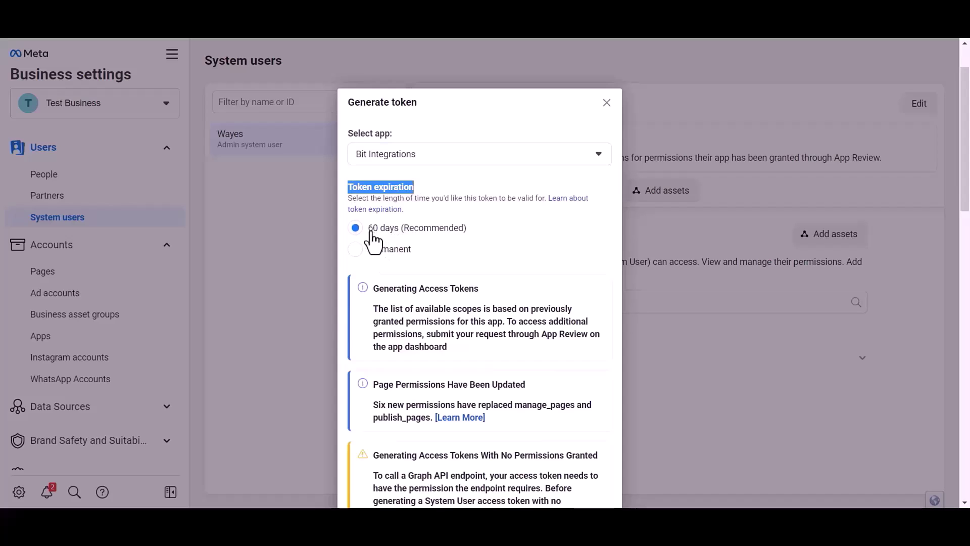
pyautogui.moveTo(468, 228); pyautogui.dragTo(370, 228)
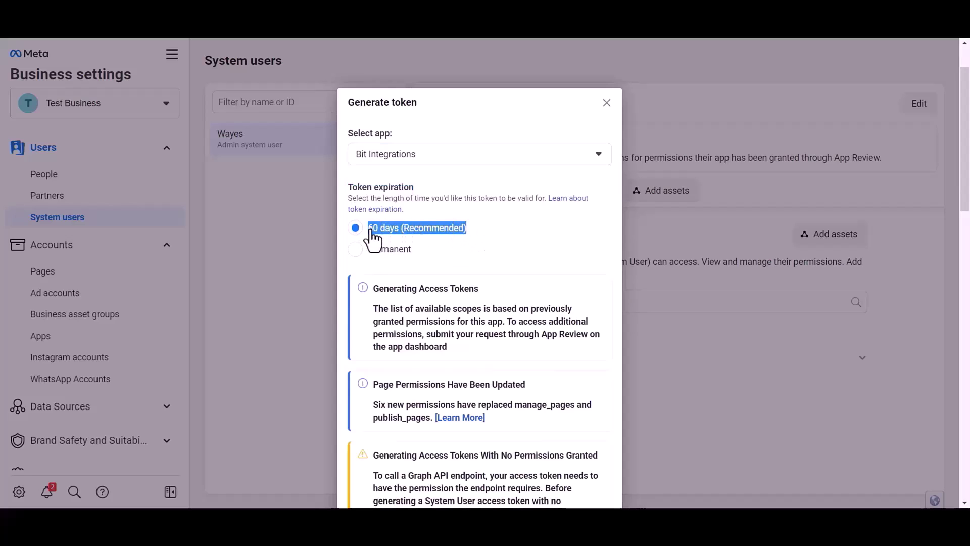
pyautogui.click(358, 250)
# Grant whatsapp_business_messaging and whatsapp_business_management permissions and generate the token.
pyautogui.scroll(-1, 467, 207)
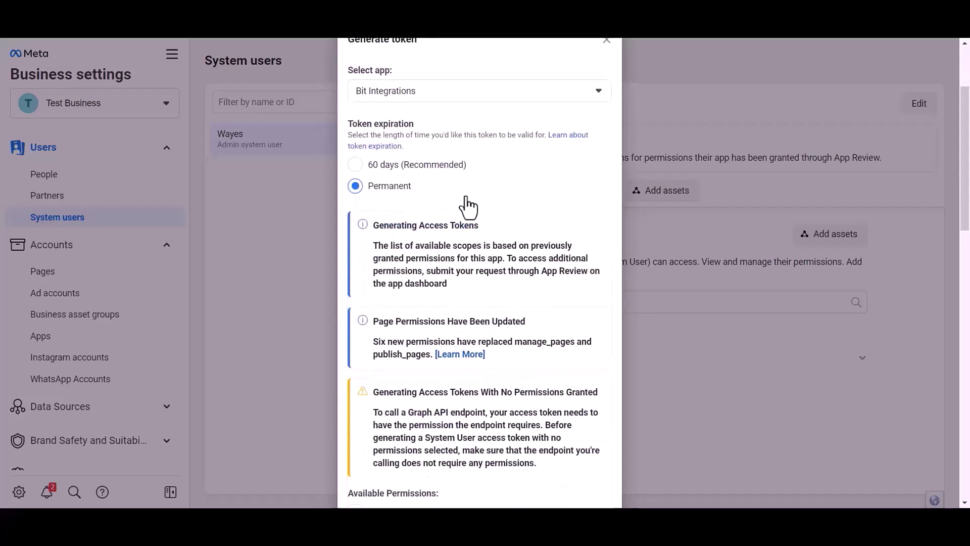
pyautogui.scroll(-6, 467, 207)
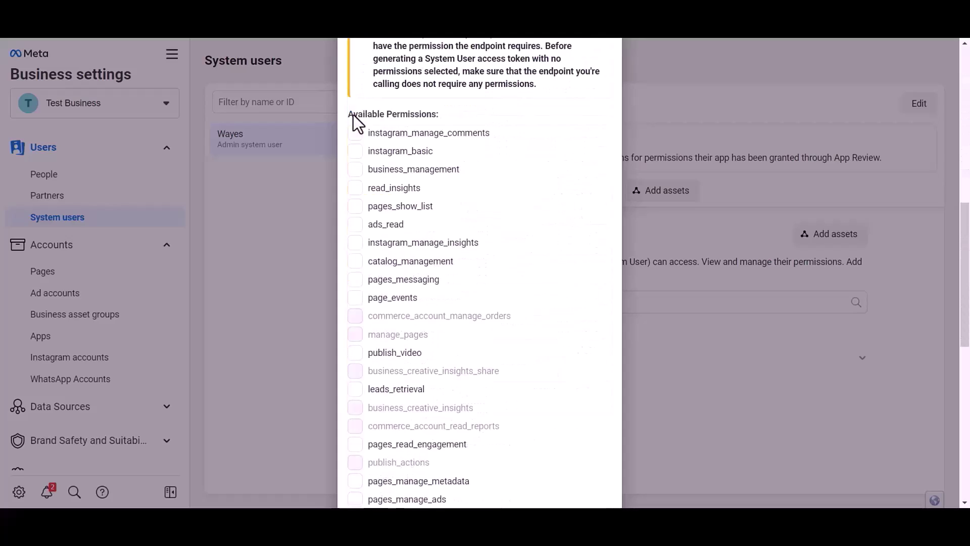
pyautogui.moveTo(353, 115); pyautogui.dragTo(437, 116)
pyautogui.moveTo(347, 109); pyautogui.dragTo(464, 104)
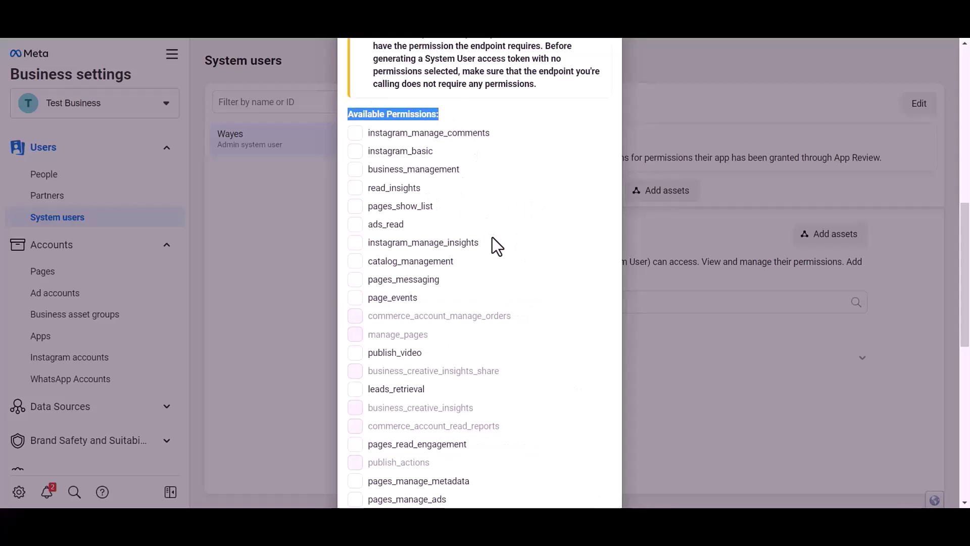
pyautogui.scroll(-4, 492, 239)
pyautogui.click(356, 346)
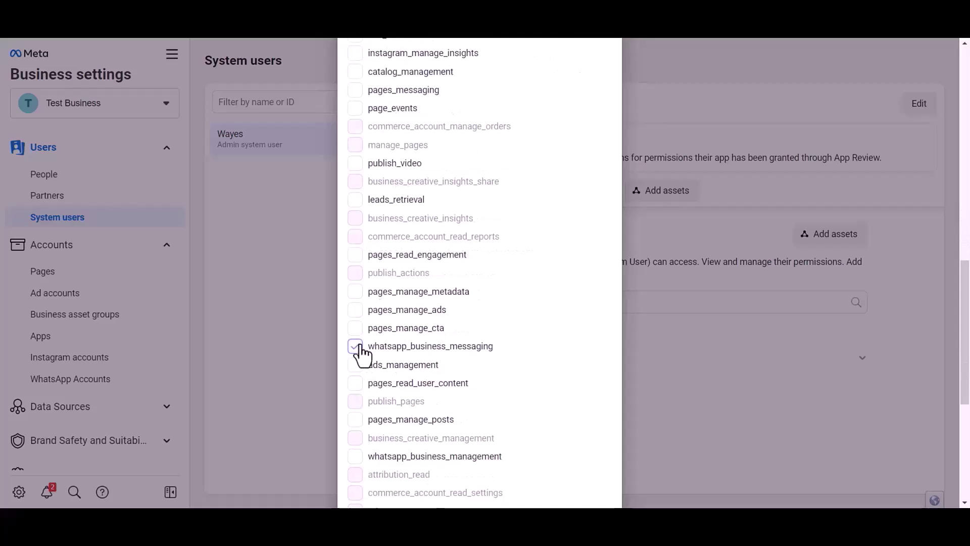
pyautogui.scroll(-1, 349, 399)
pyautogui.click(355, 394)
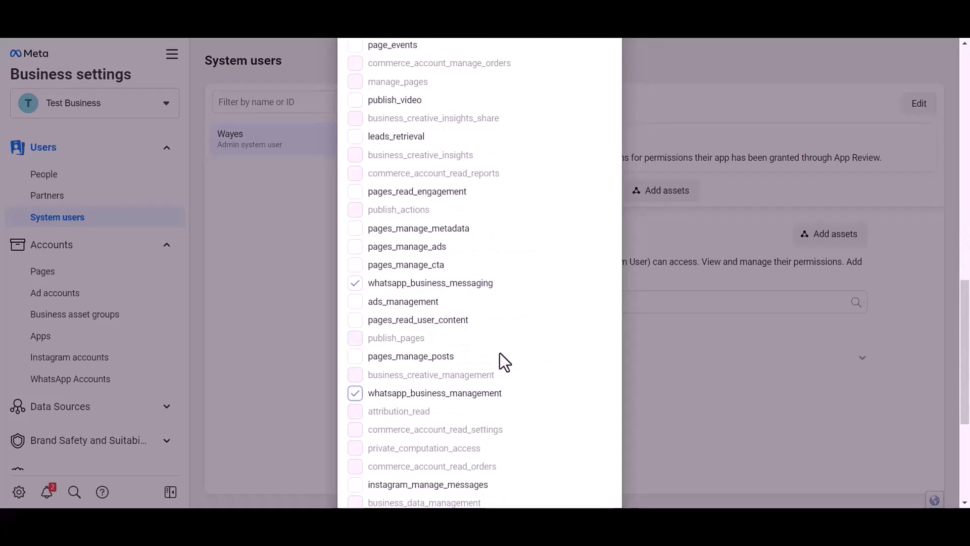
pyautogui.scroll(-5, 499, 362)
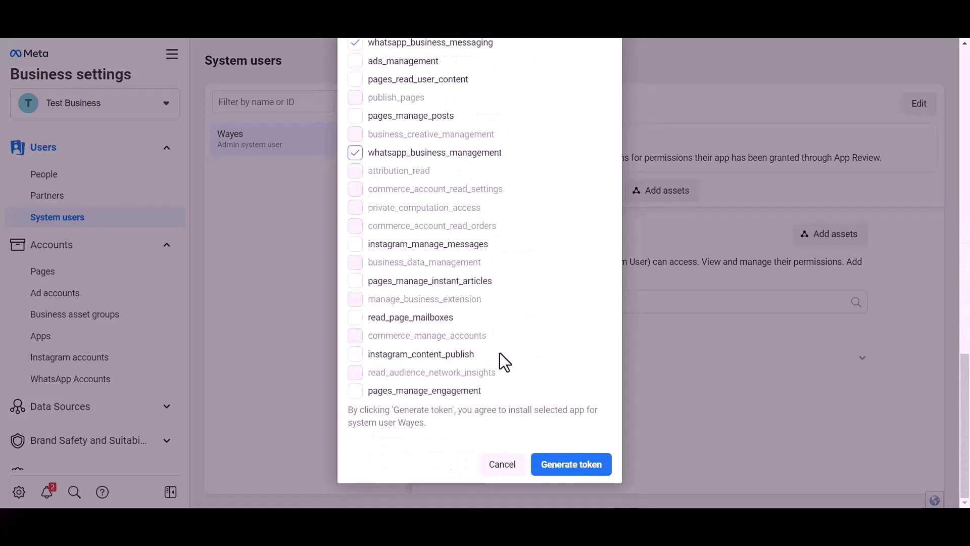
pyautogui.click(571, 464)
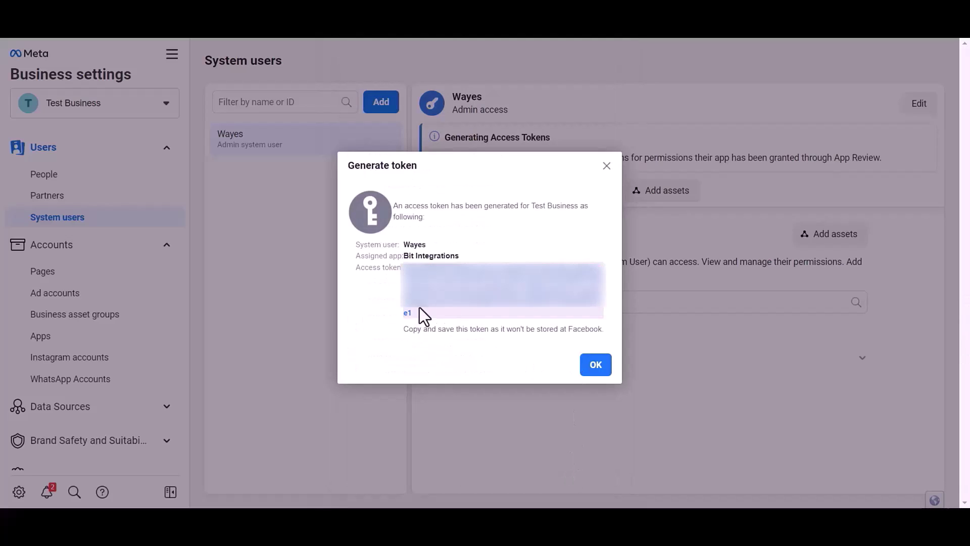
# Paste the generated system user token into the WhatsApp integration's Access Token field.
pyautogui.moveTo(419, 307); pyautogui.dragTo(404, 268)
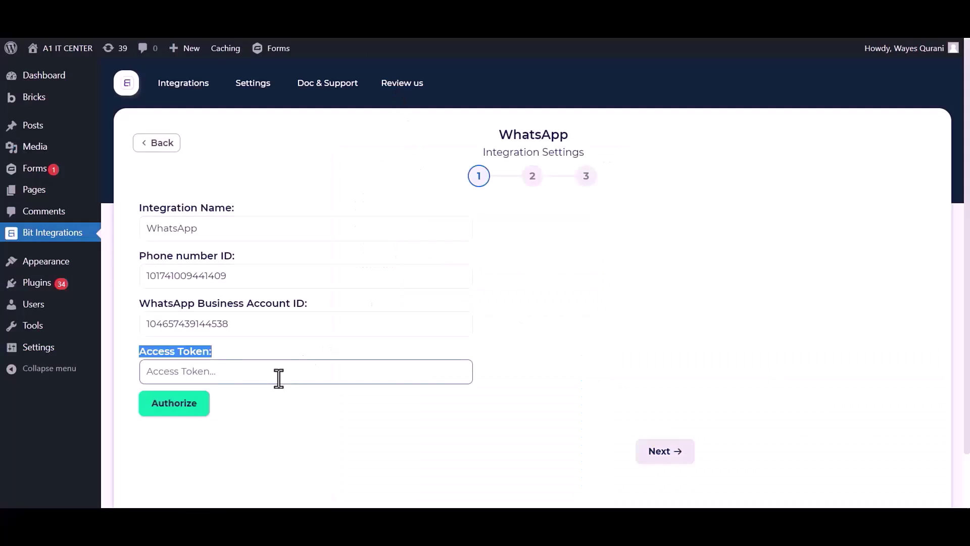
pyautogui.click(279, 378)
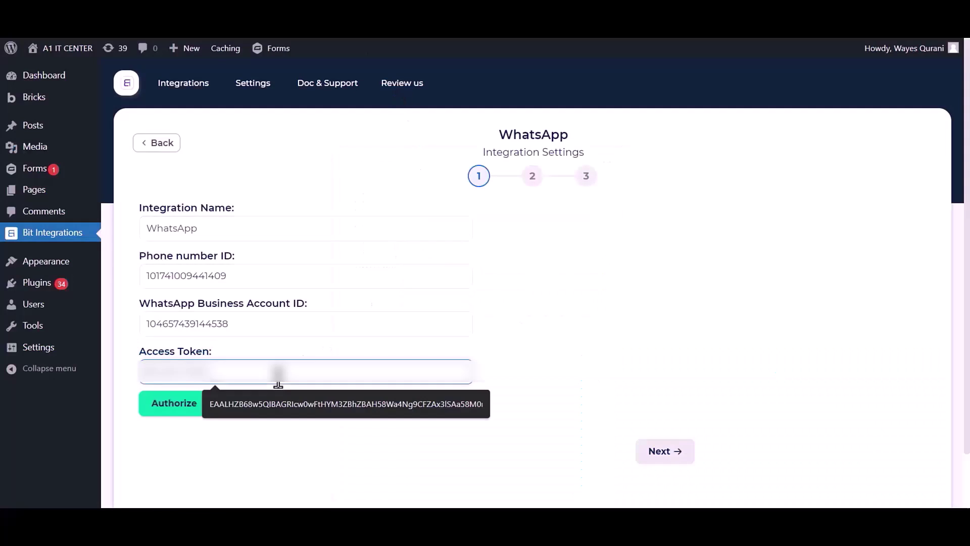
pyautogui.click(278, 402)
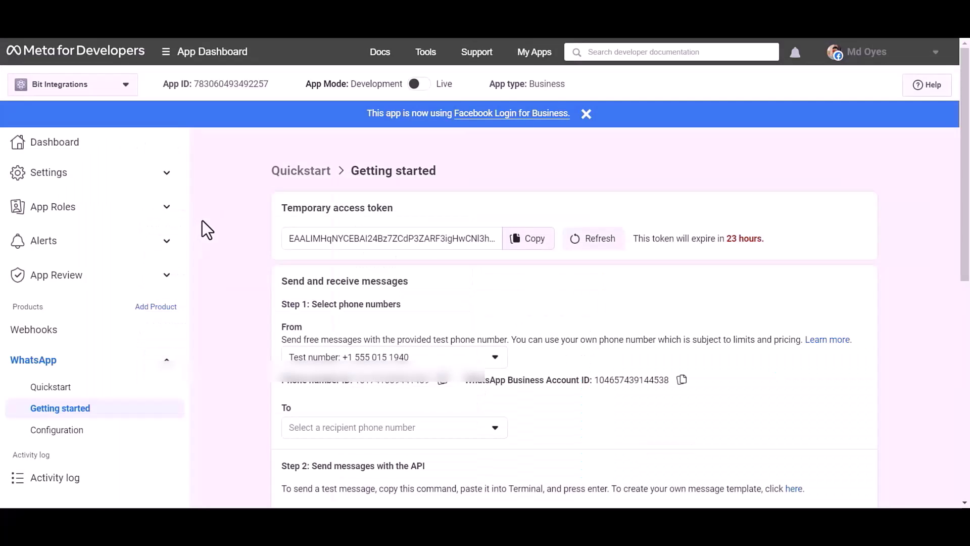
pyautogui.scroll(-5, 202, 220)
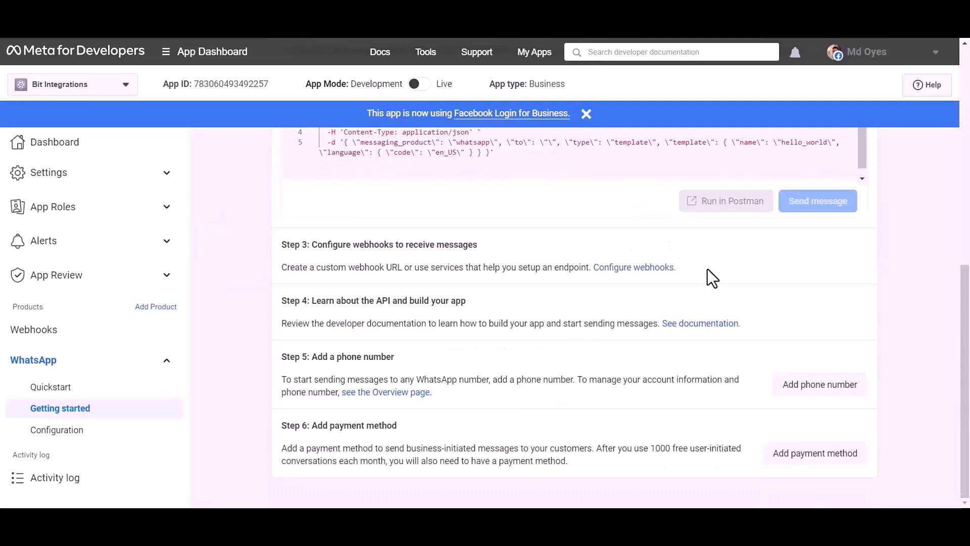
# Start adding a WhatsApp phone number with display name 'Bit Apps' and category Automotive.
pyautogui.click(816, 394)
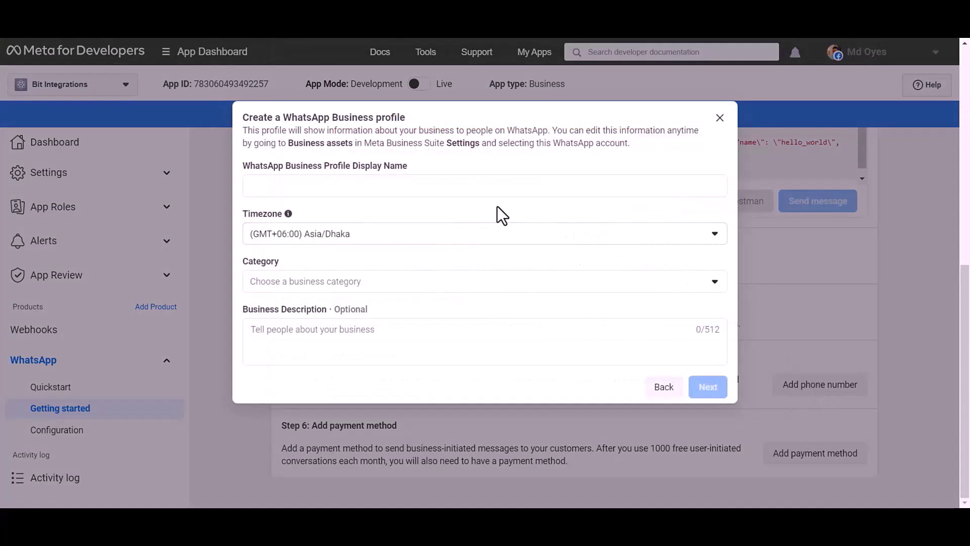
pyautogui.click(441, 187)
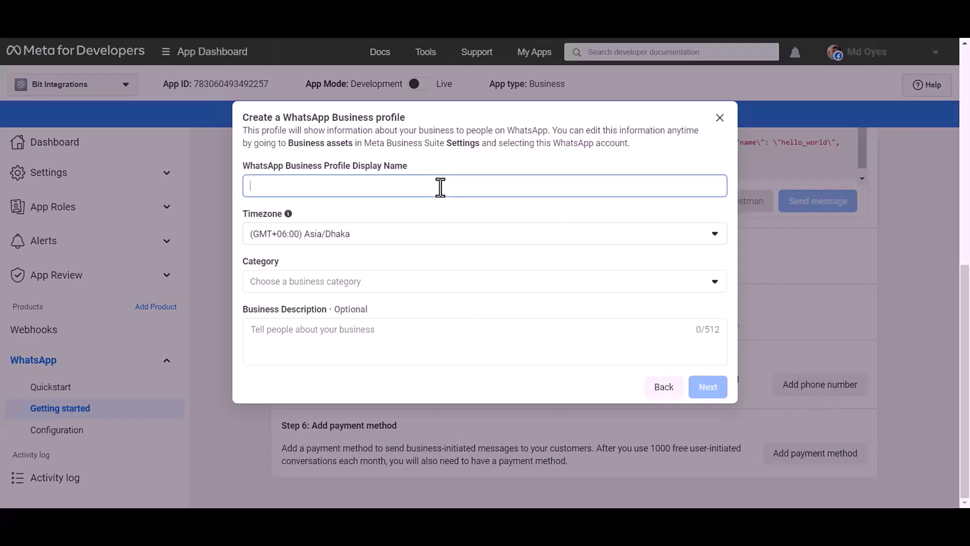
pyautogui.write('Bit Apps')
pyautogui.click(336, 288)
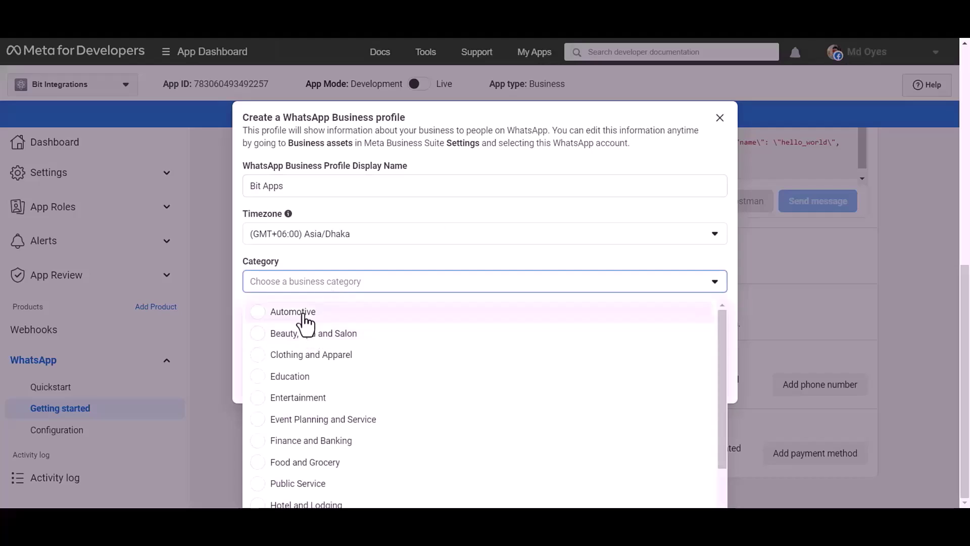
pyautogui.click(305, 315)
pyautogui.click(707, 389)
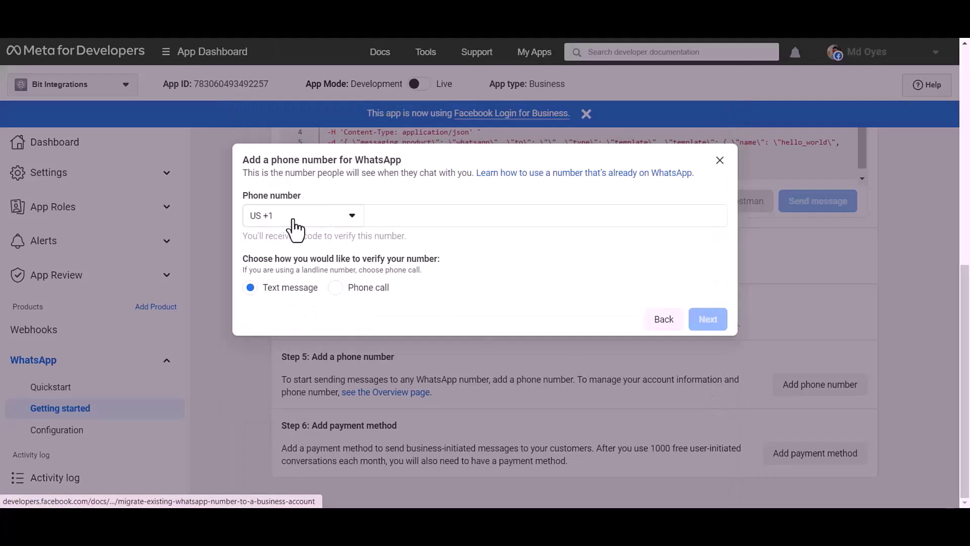
# Enter the phone number with country code BD +880 and request a verification code.
pyautogui.click(294, 221)
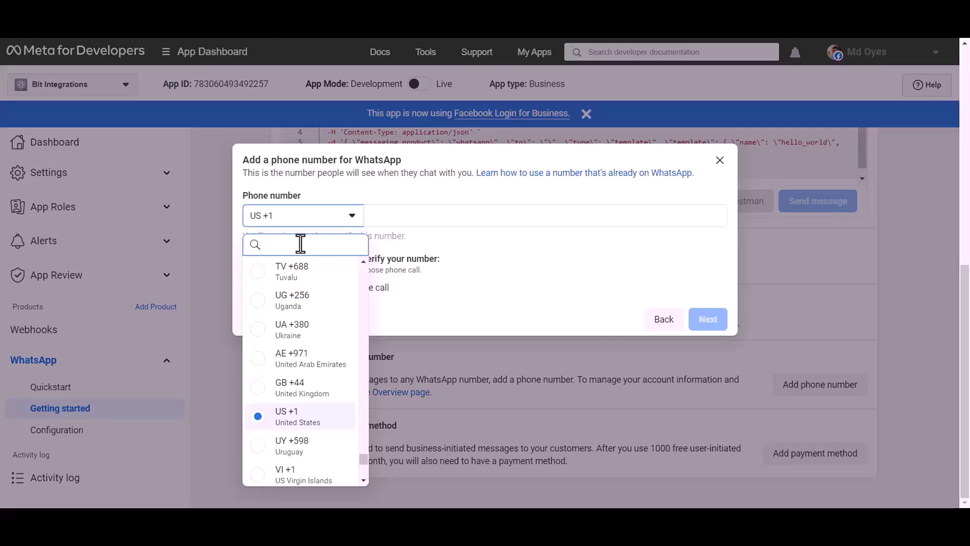
pyautogui.write('bangladesh')
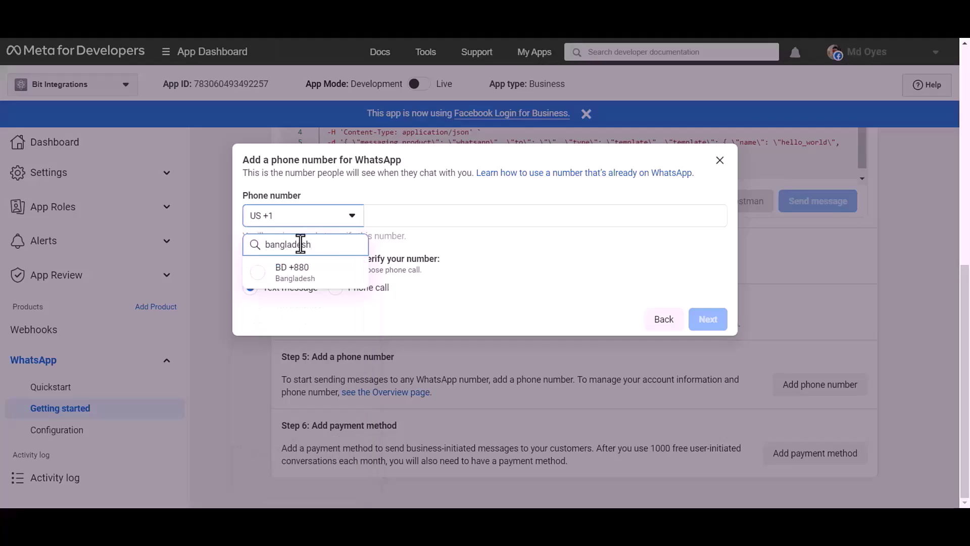
pyautogui.click(295, 278)
pyautogui.click(411, 216)
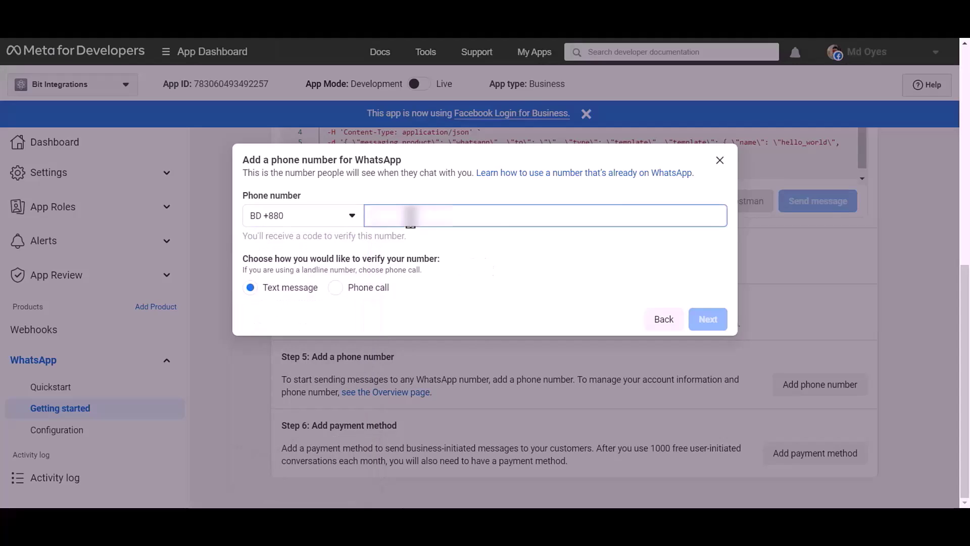
pyautogui.hotkey('ctrl', 'v')
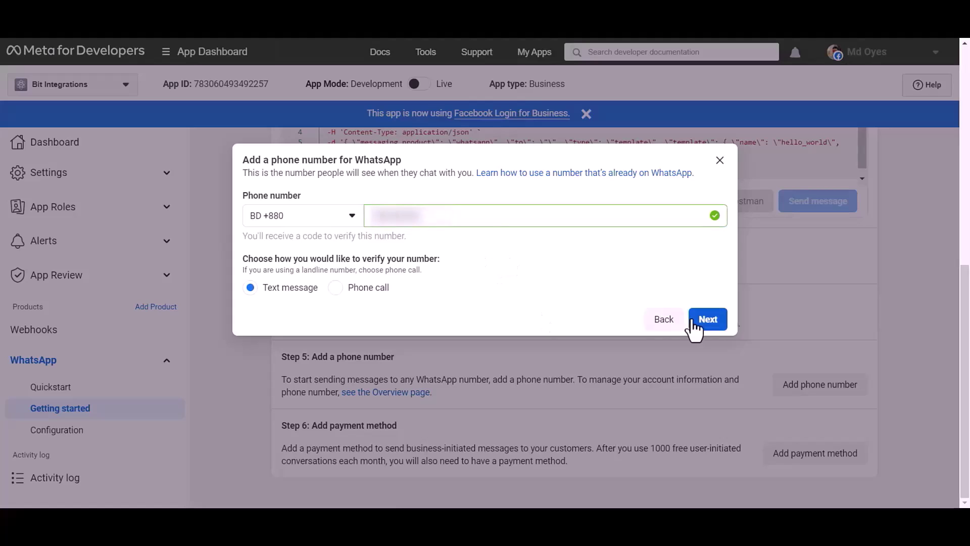
pyautogui.click(708, 319)
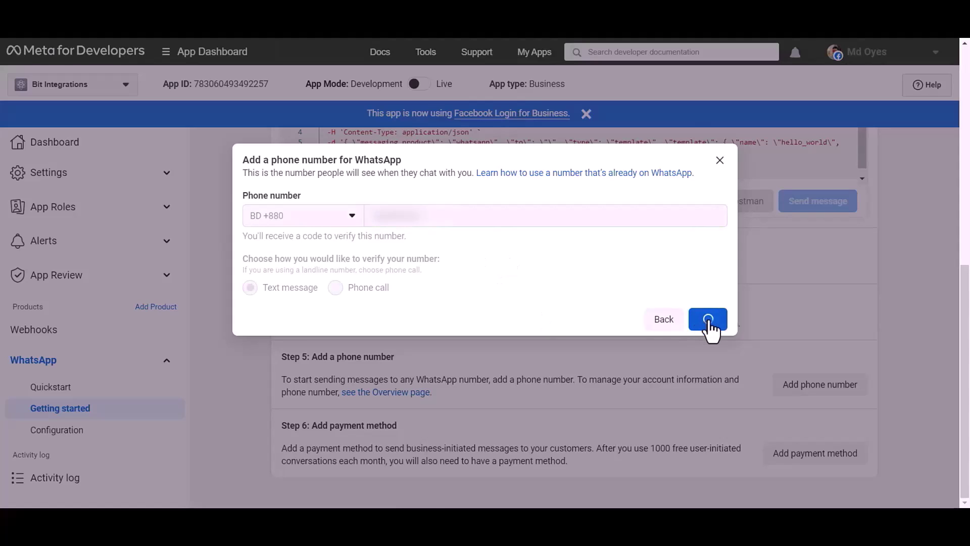
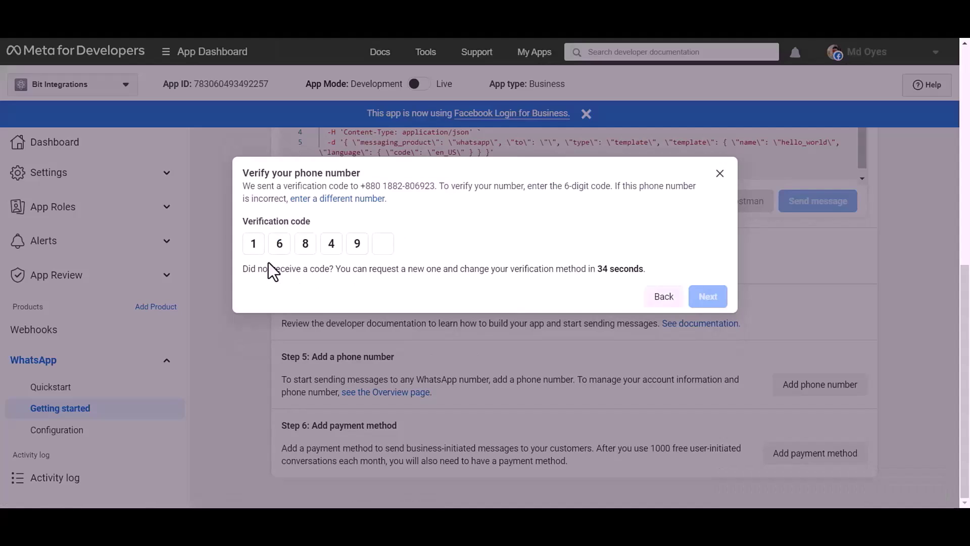
# Submit the six-digit verification code to verify the number.
pyautogui.click(714, 303)
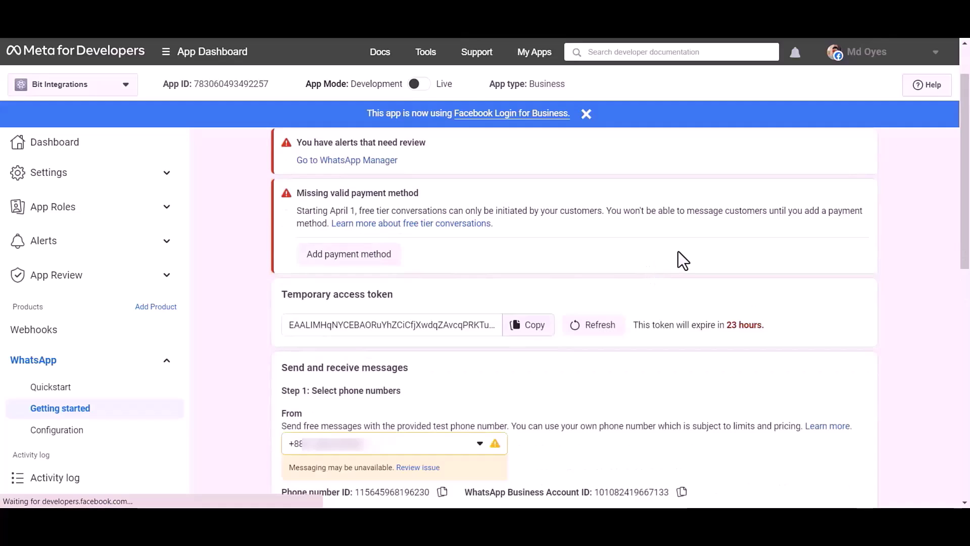
pyautogui.scroll(-3, 678, 250)
# Authorize the WhatsApp connection and advance to the field map step.
pyautogui.scroll(-5, 678, 251)
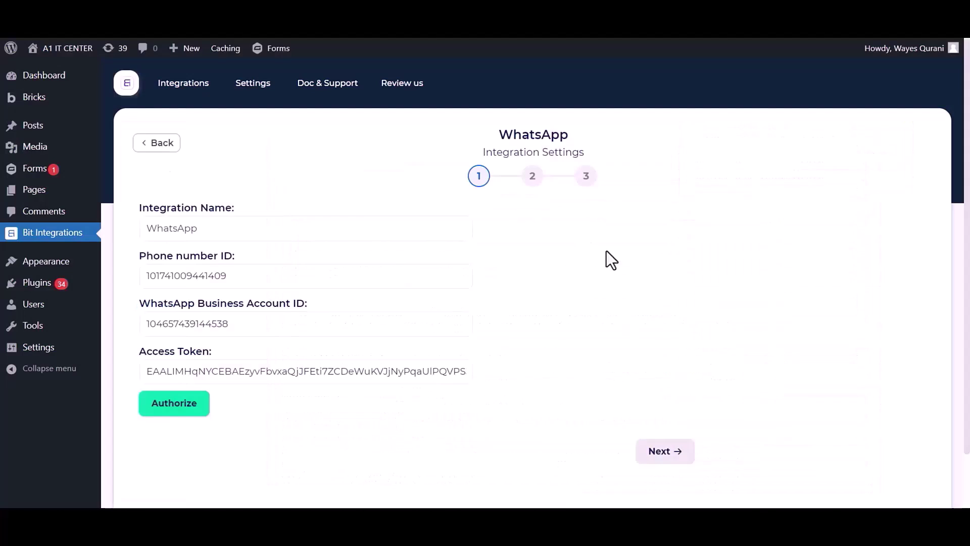
pyautogui.click(179, 410)
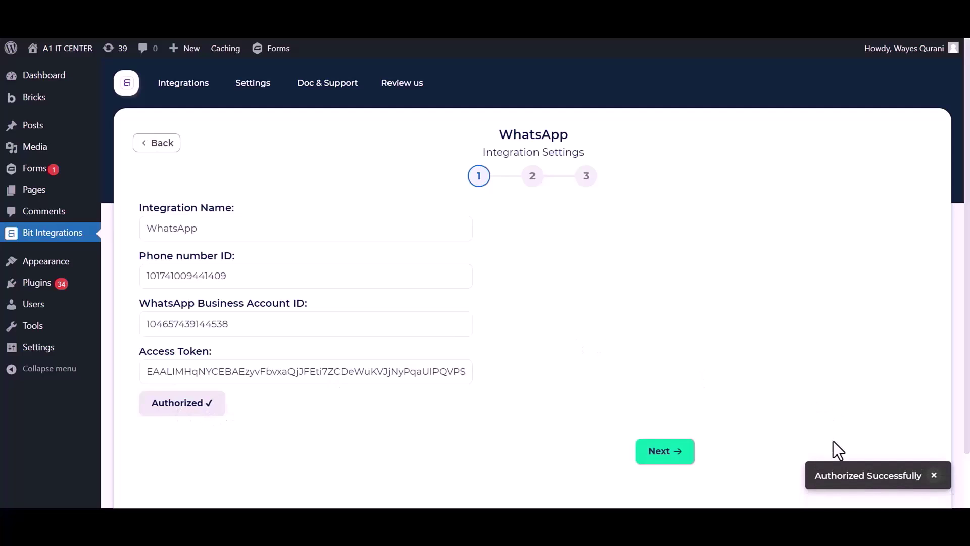
pyautogui.scroll(-1, 717, 408)
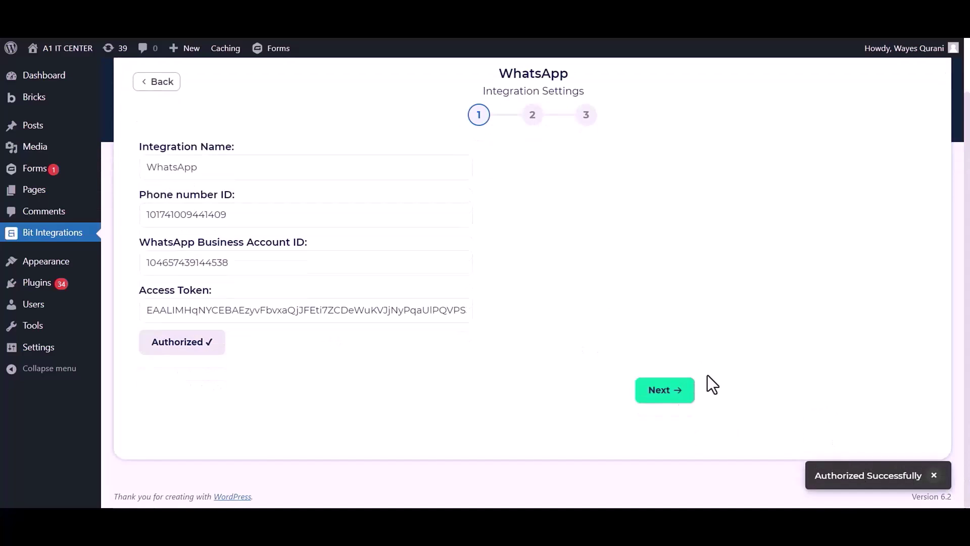
pyautogui.click(659, 392)
# Set Message Type to Template and map the form's Phone field to WhatsApp Phone.
pyautogui.scroll(1, 627, 253)
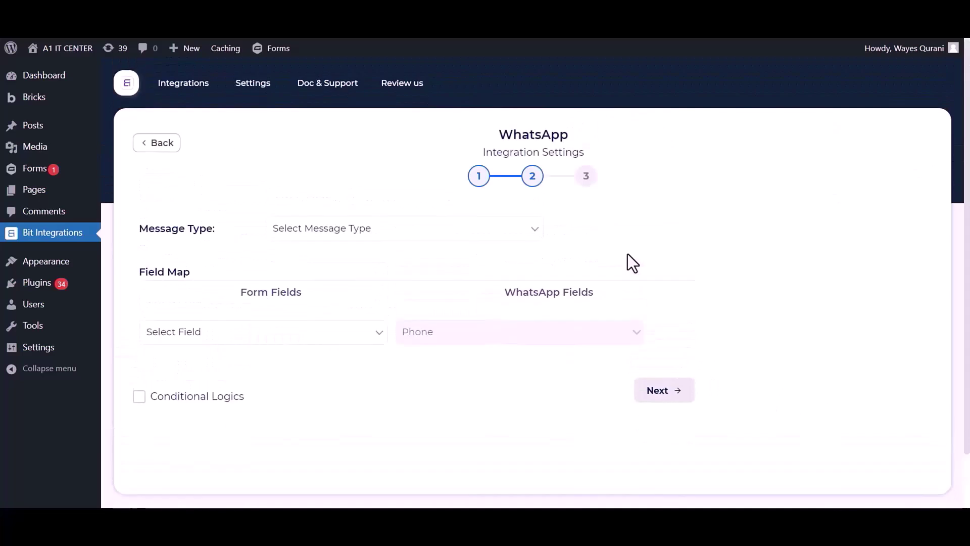
pyautogui.click(371, 237)
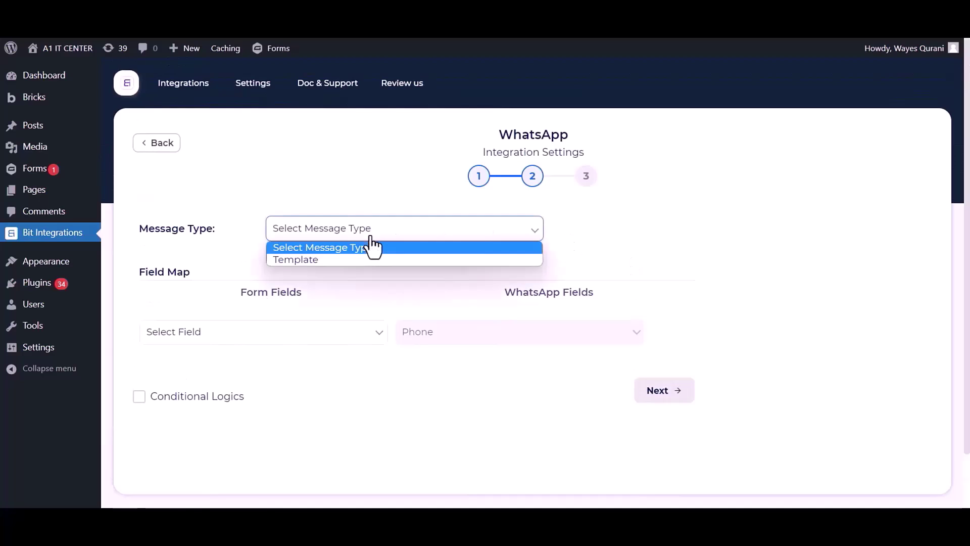
pyautogui.click(311, 261)
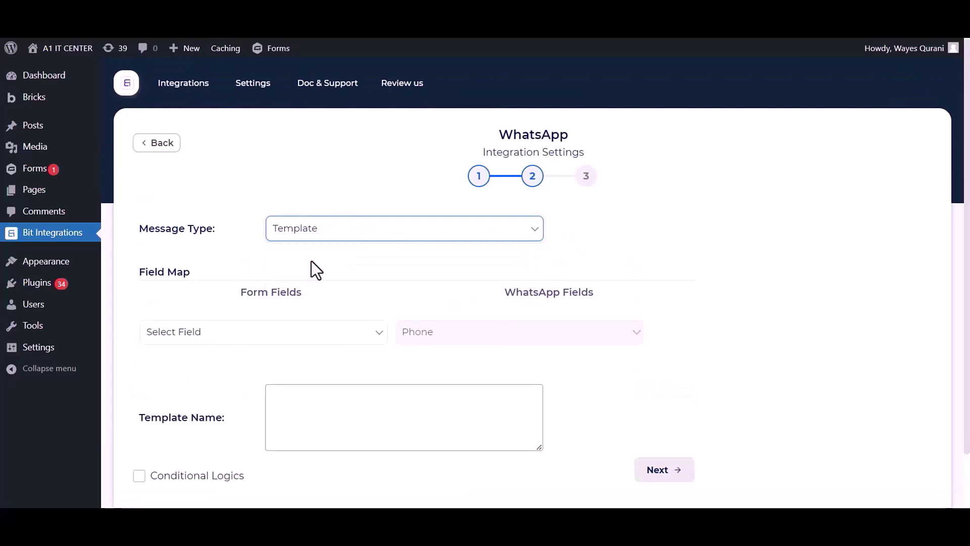
pyautogui.click(287, 343)
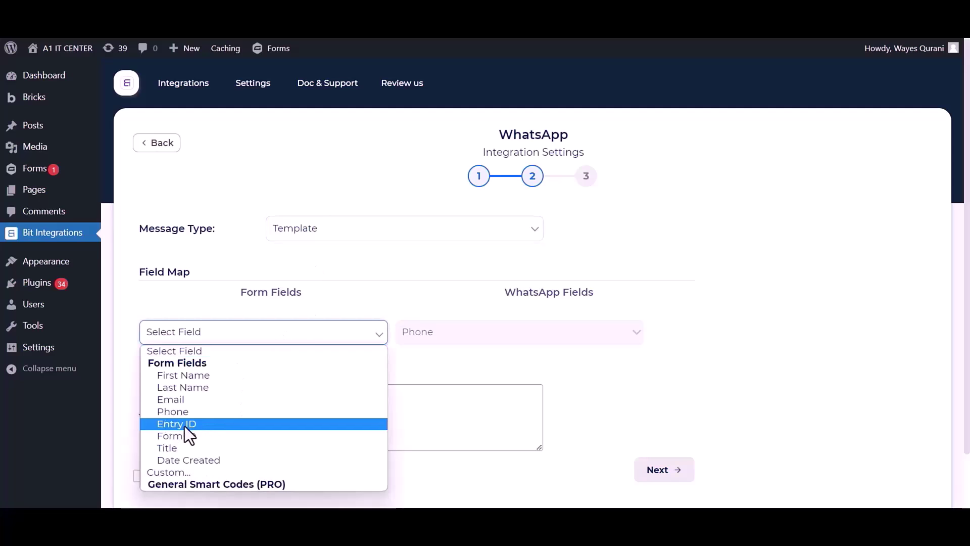
pyautogui.click(184, 411)
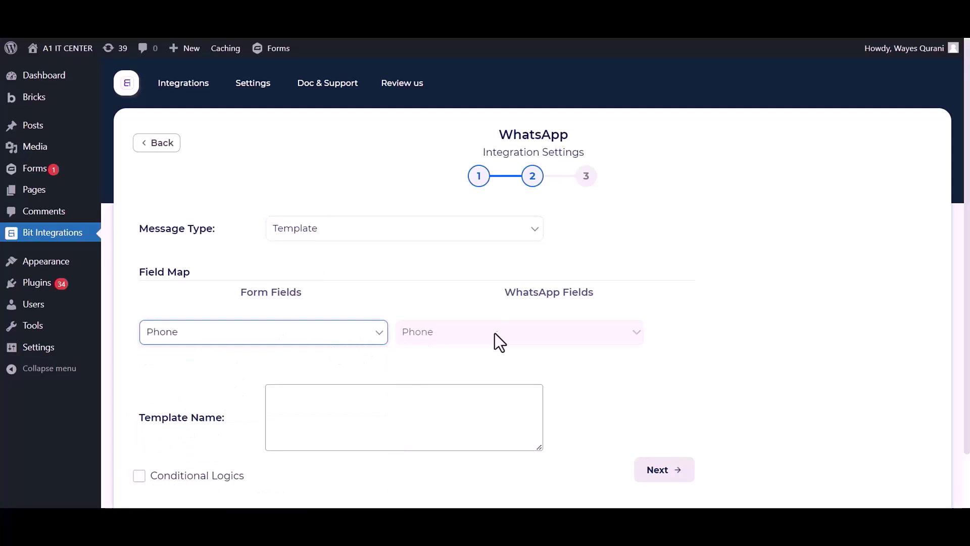
# Copy hello_world from Meta's templates into Template Name, then finish and save.
pyautogui.click(314, 409)
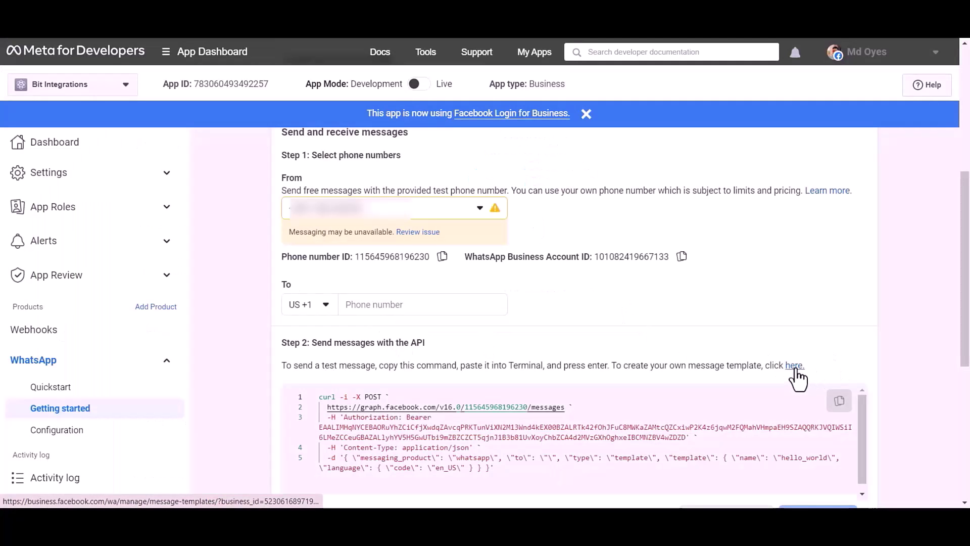
pyautogui.click(794, 366)
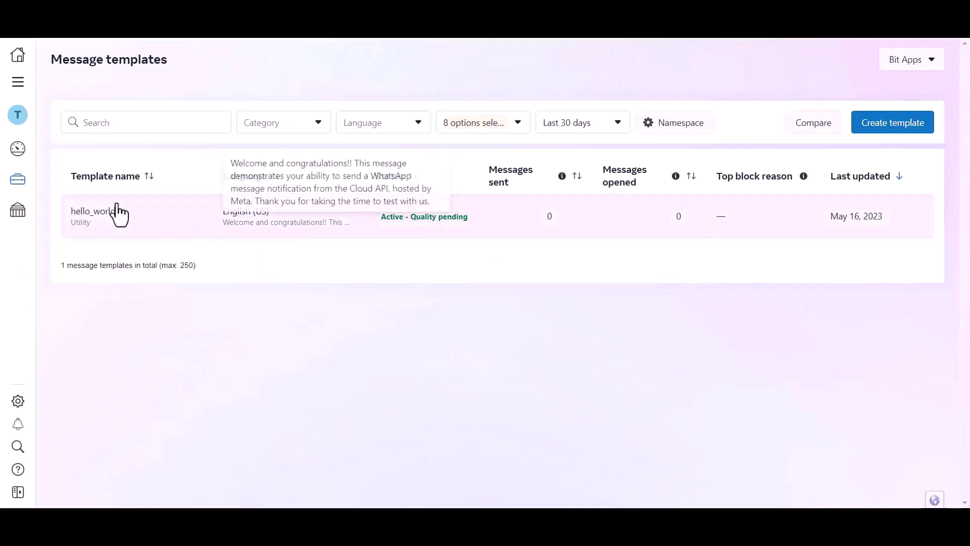
pyautogui.click(174, 214)
pyautogui.moveTo(64, 114); pyautogui.dragTo(130, 115)
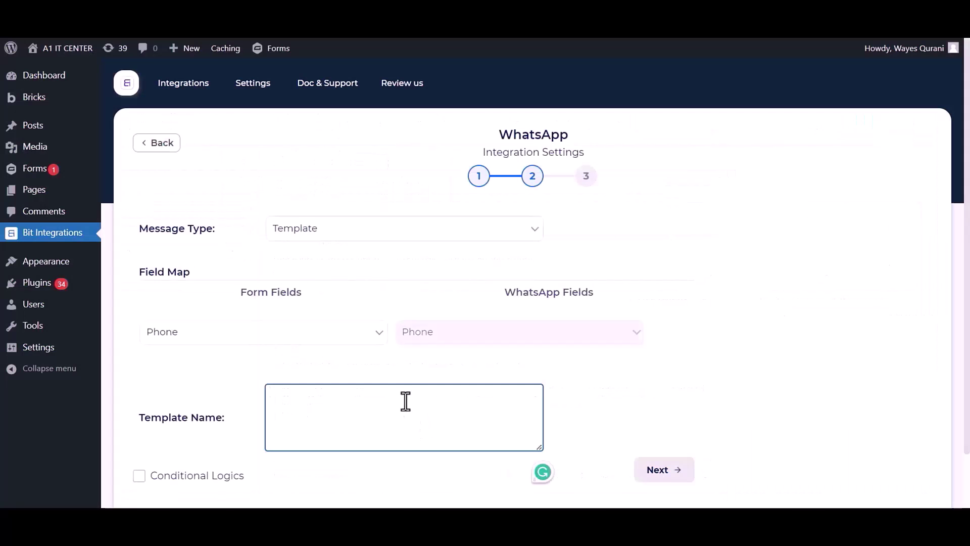
pyautogui.write('hello_world')
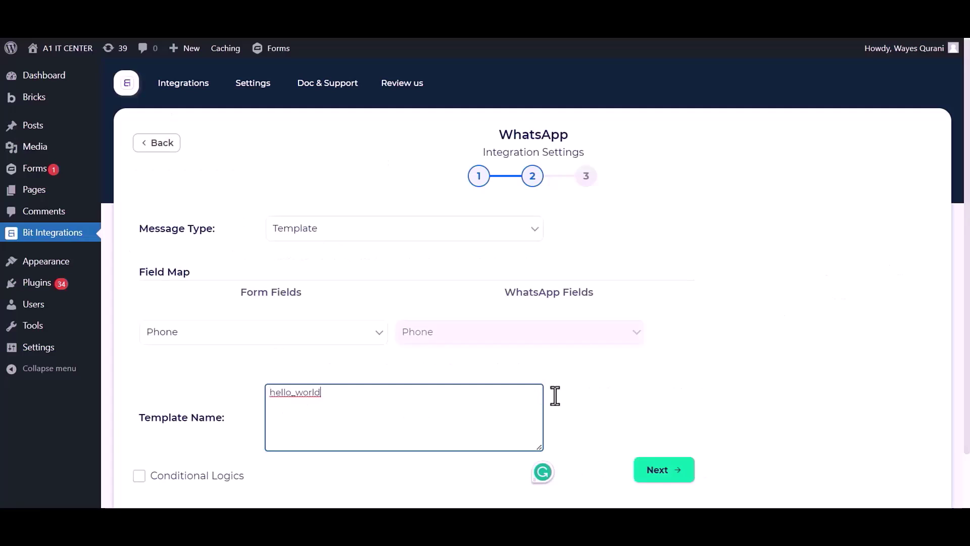
pyautogui.click(678, 481)
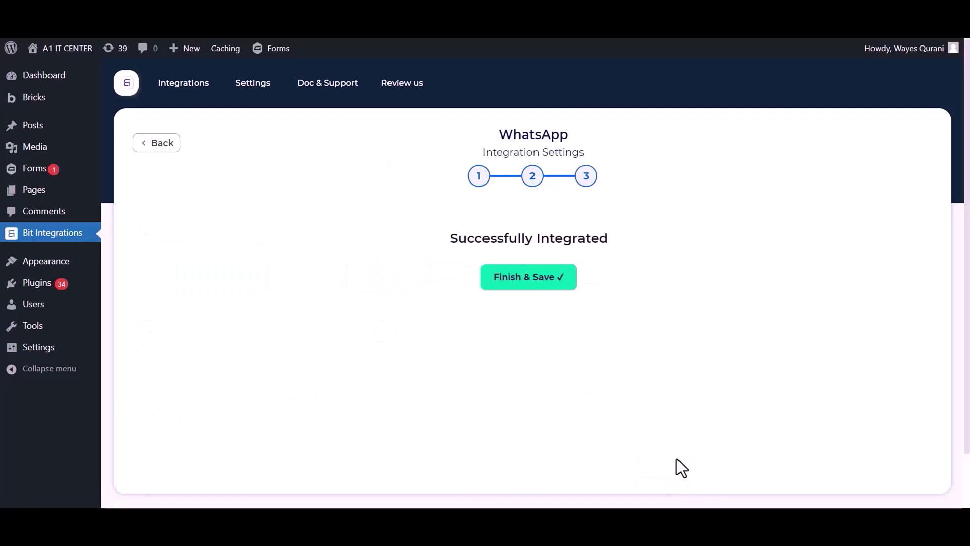
pyautogui.click(529, 287)
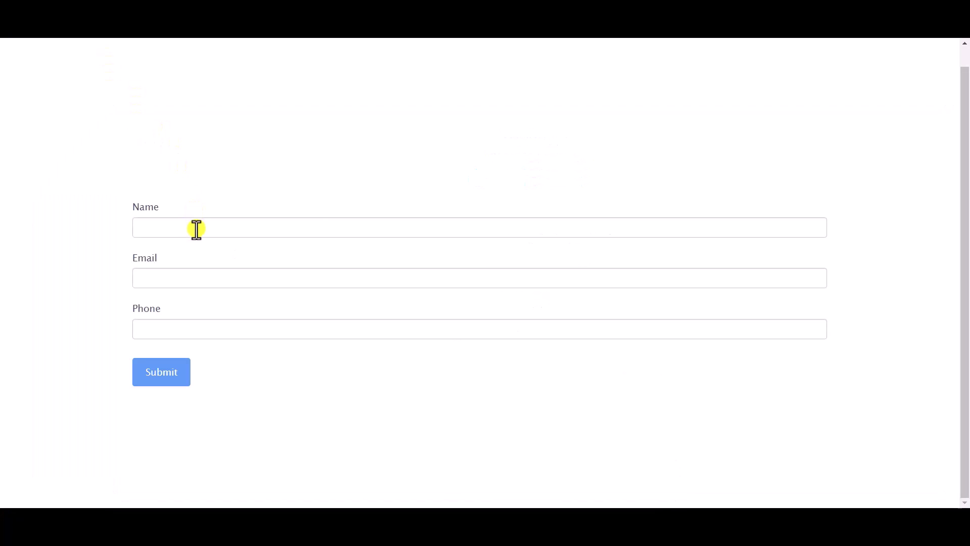
# Submit the form with name 'Bit Integrations', a support e-mail address and a test phone number.
pyautogui.click(197, 229)
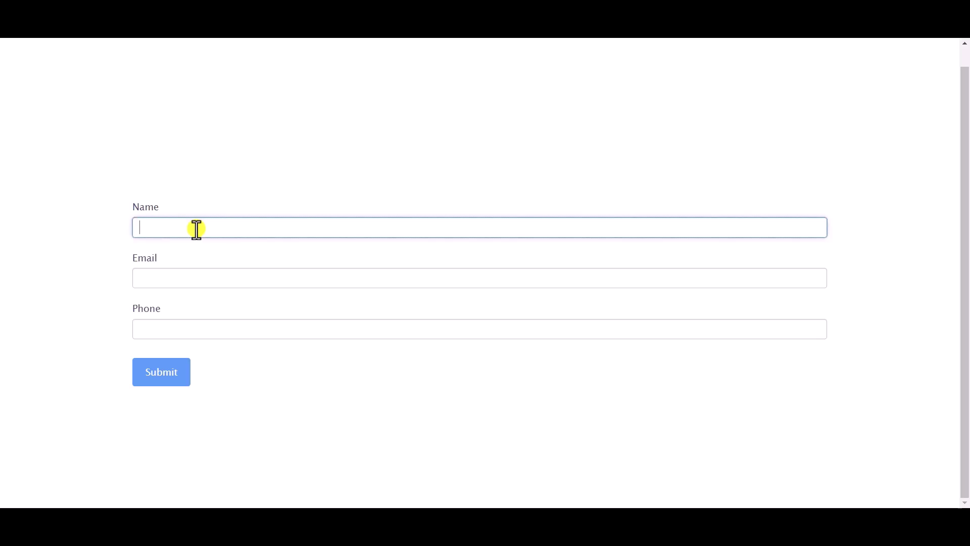
pyautogui.write('Bit Integrations')
pyautogui.click(214, 281)
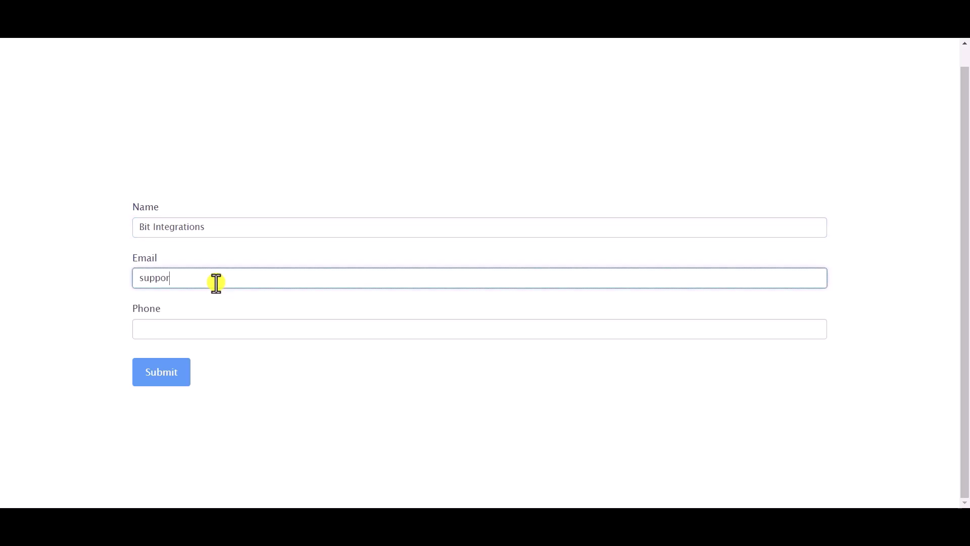
pyautogui.click(221, 329)
pyautogui.write('444555666')
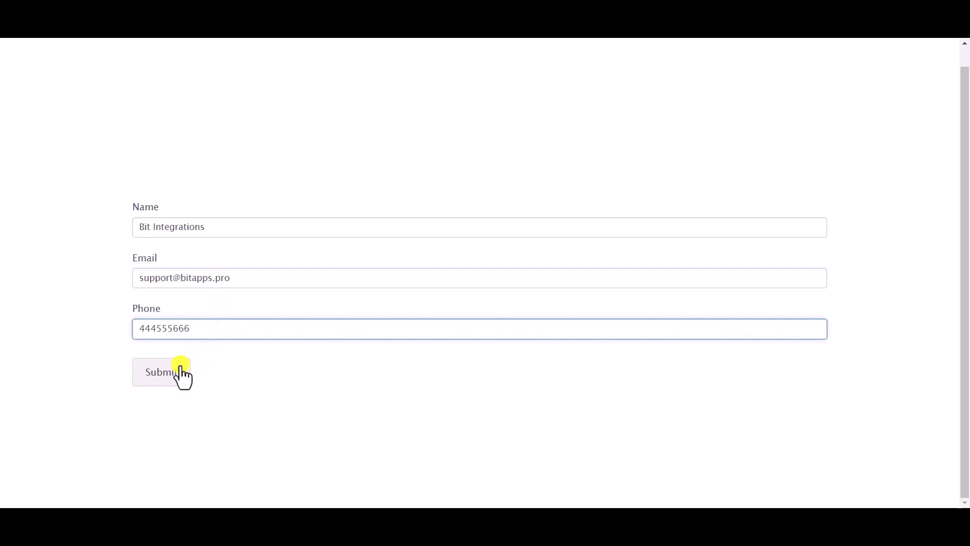
pyautogui.click(164, 373)
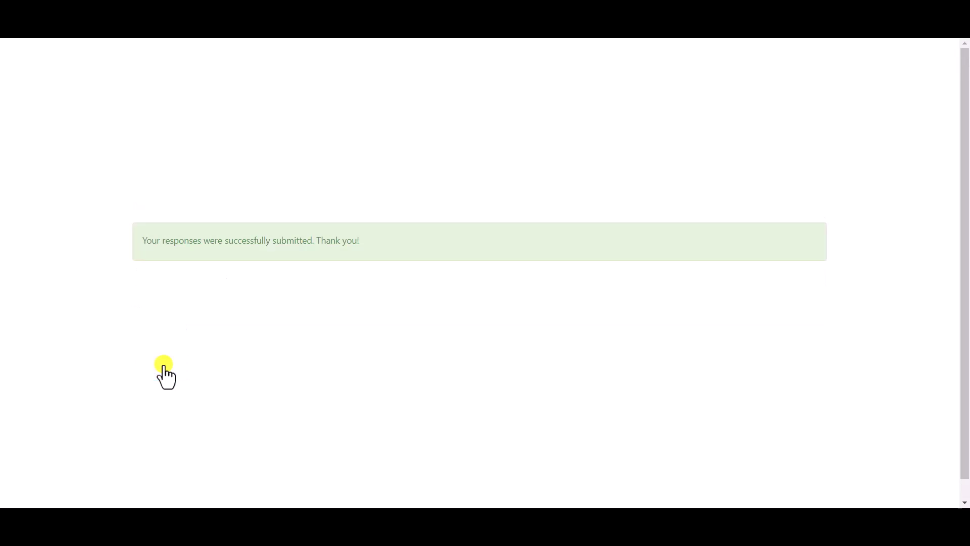
# Select the received Hello World message text in the WhatsApp chat.
pyautogui.tripleClick(247, 238)
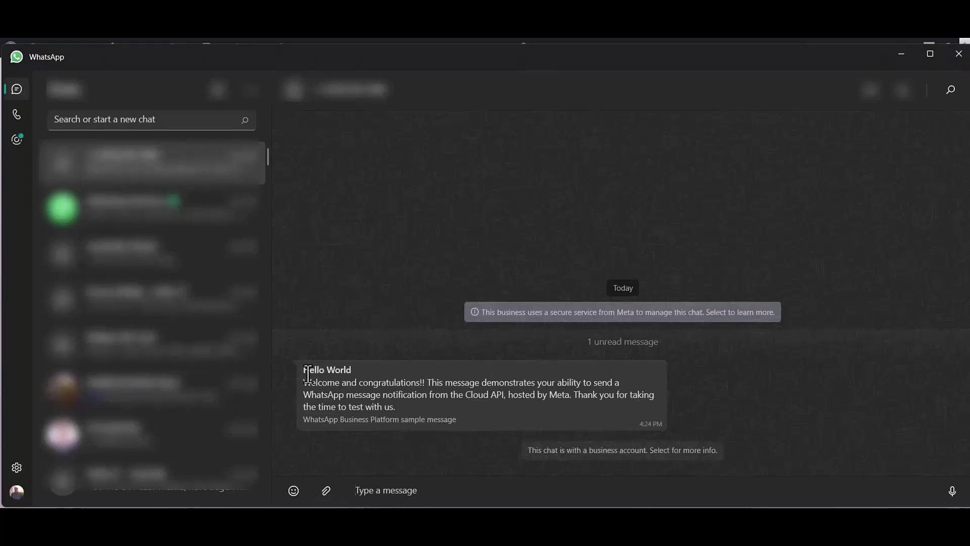
pyautogui.moveTo(308, 373); pyautogui.dragTo(486, 414)
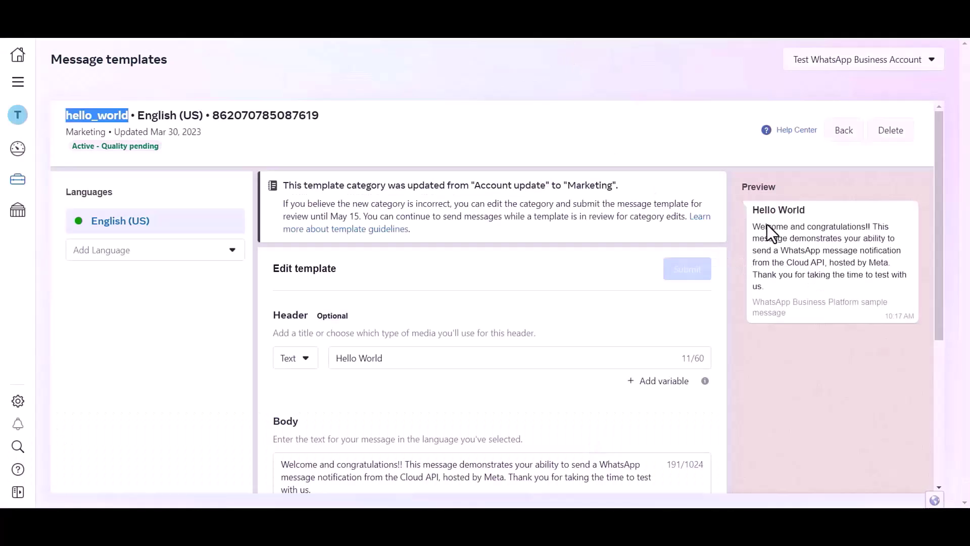
pyautogui.click(756, 213)
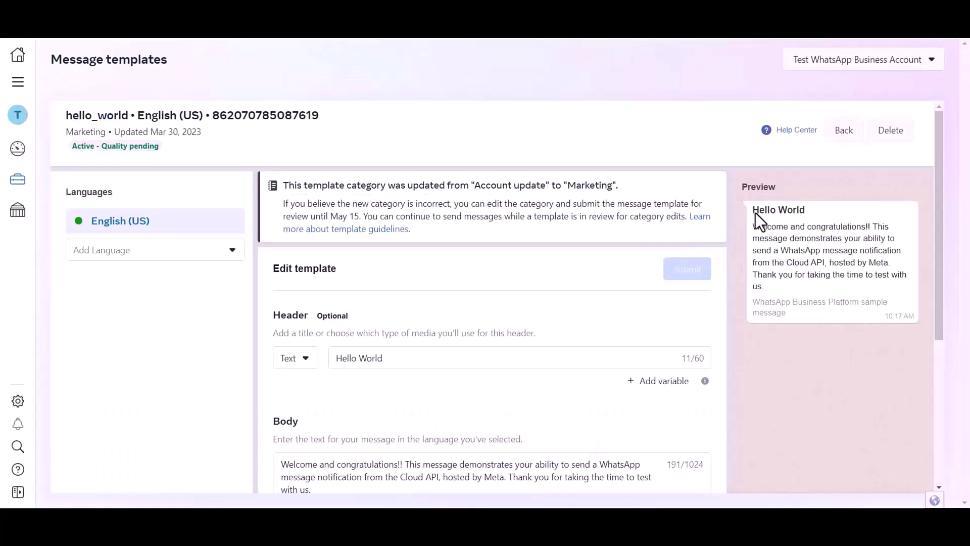